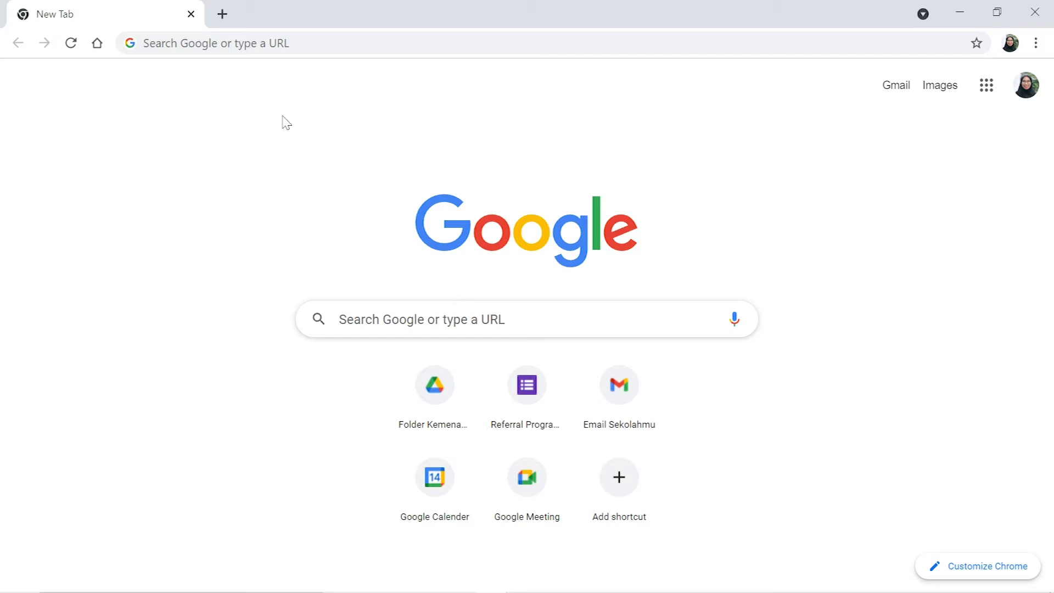
Open the admin.sekolah.mu site in the browser.
left_click(209, 42)
type("admin.sekola")
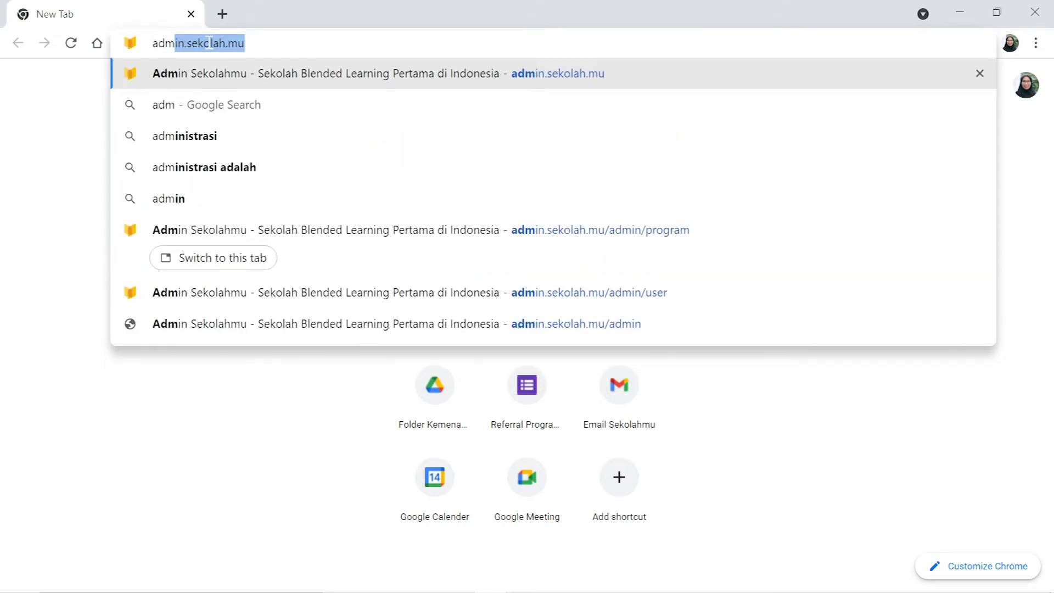
type("h.mu")
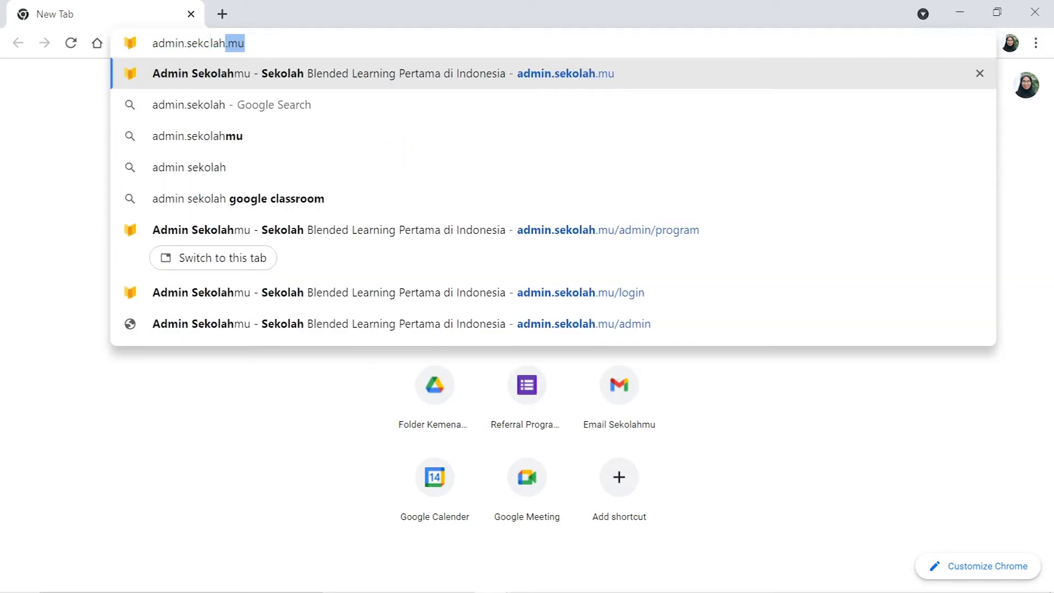
type("/")
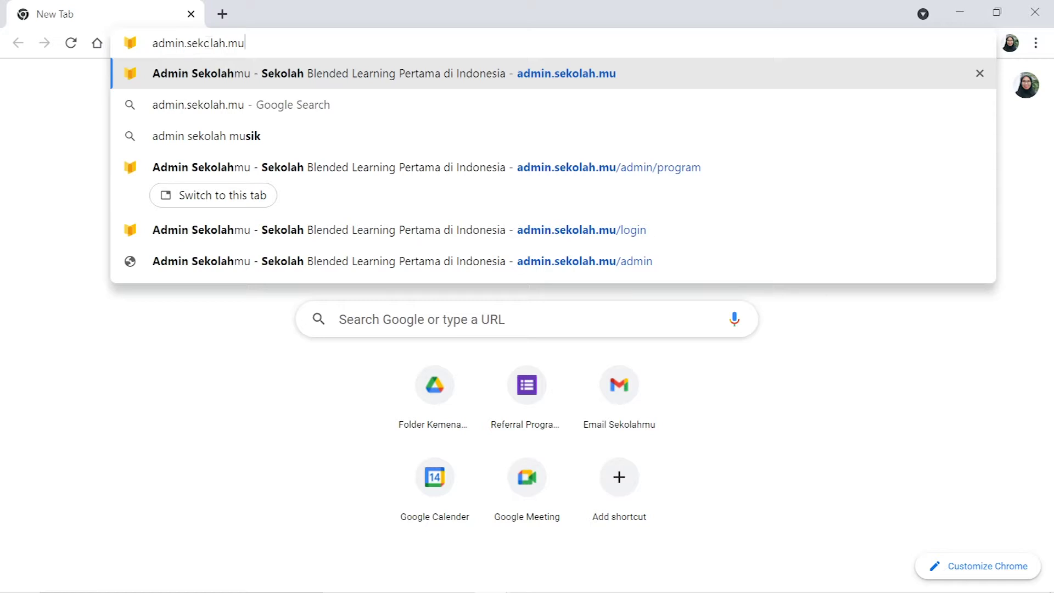
key("Return")
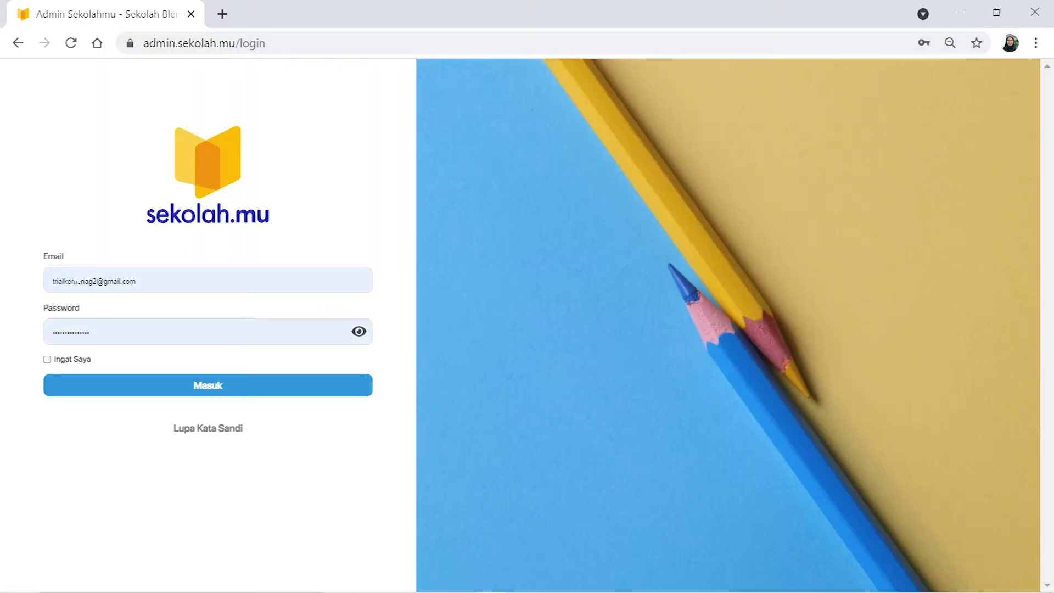
Log in with the saved account e-mail and password, and show the Daftar Kelas class list.
left_click(77, 281)
left_click(90, 325)
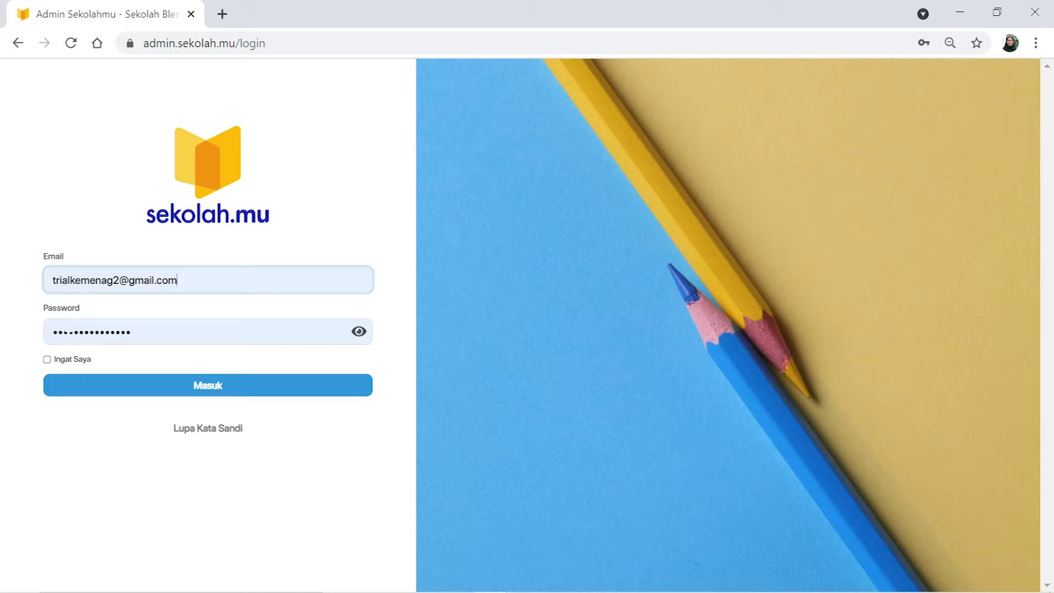
left_click(93, 387)
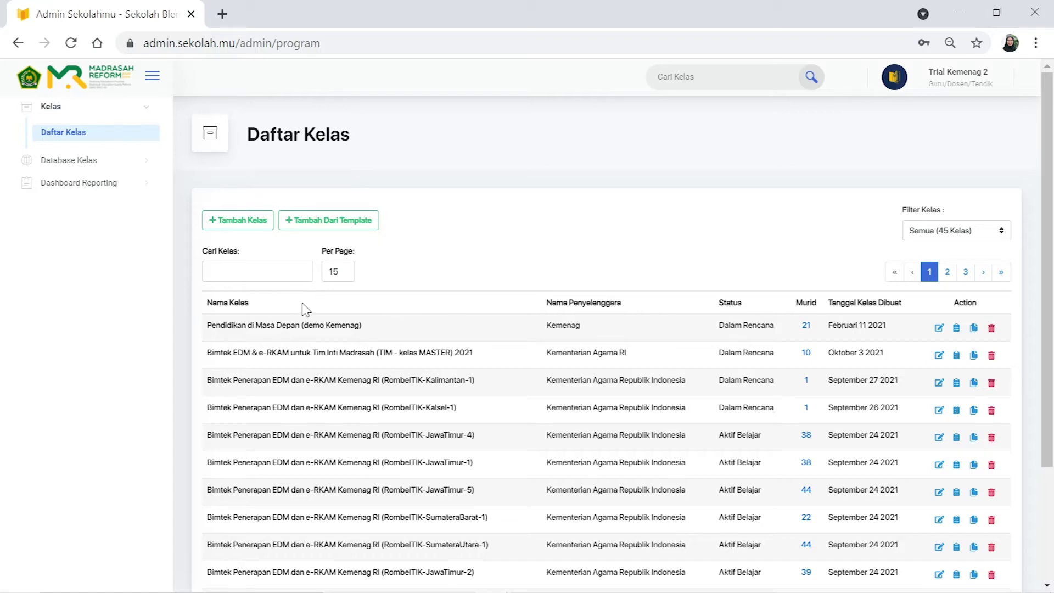
left_click(103, 135)
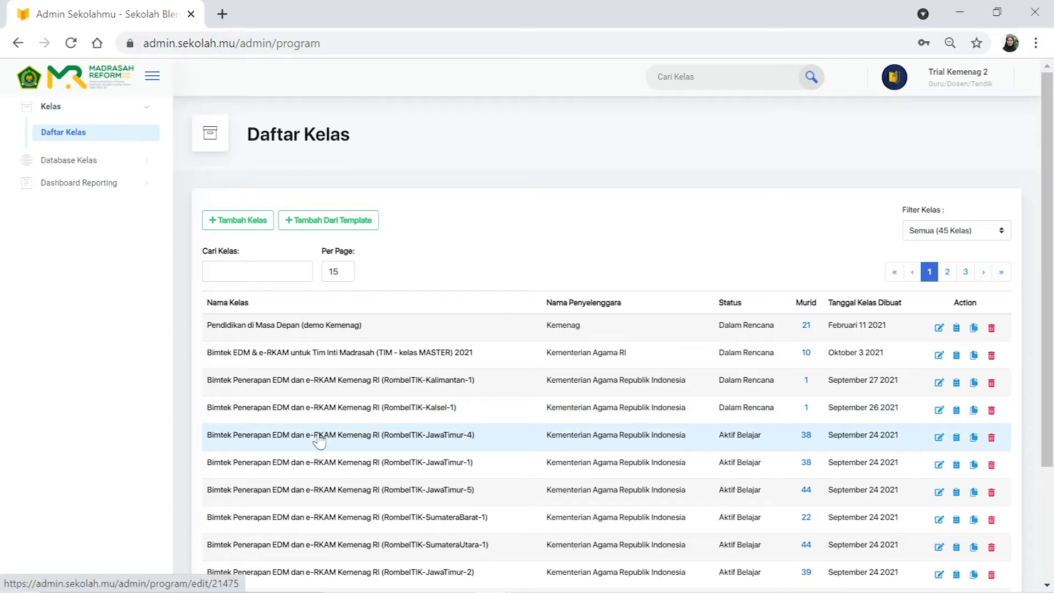
Search the class list for "TIM-JAWATIMUR-KOTASURABAYA-1".
left_click(231, 274)
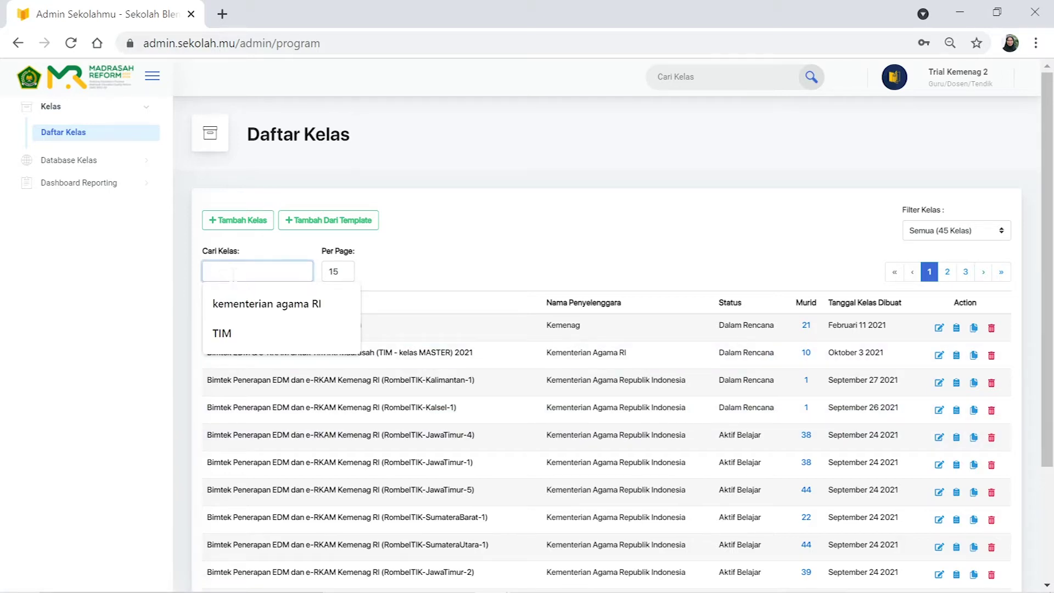
type("keme")
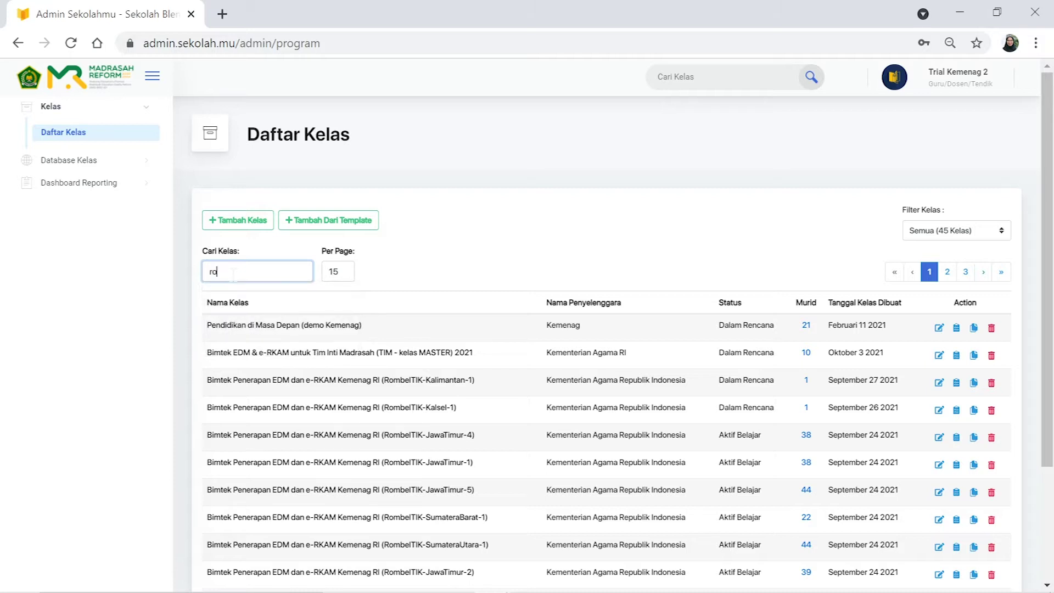
key("BackSpace")
key("BackSpace")
key("BackSpace")
key("BackSpace")
key("Caps_Lock")
type("TIM-")
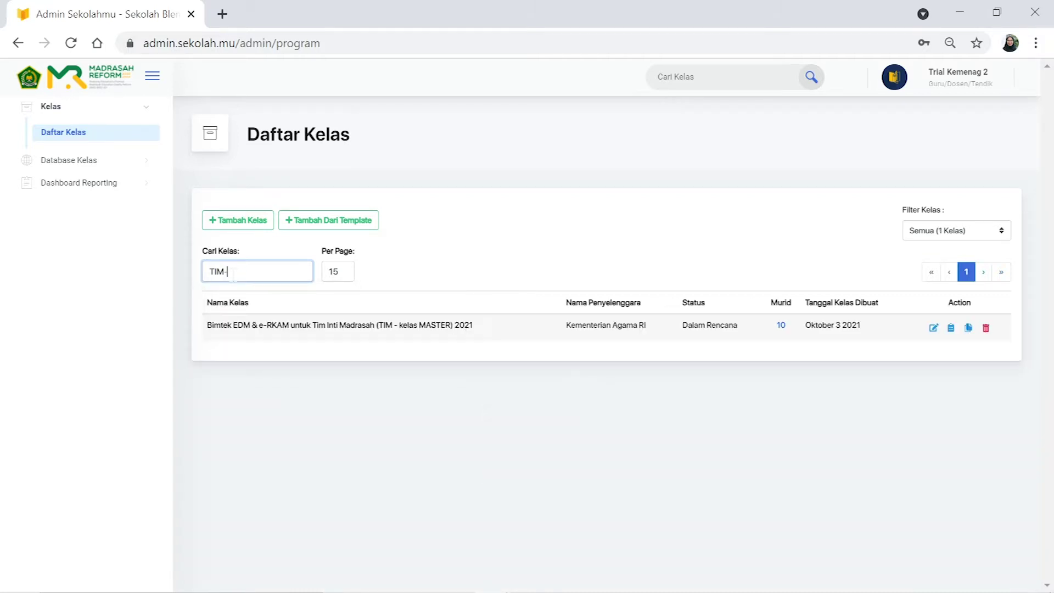
key("Caps_Lock")
key("Caps_Lock")
type("MA")
key("BackSpace")
key("BackSpace")
key("Caps_Lock")
type("JAWATIM")
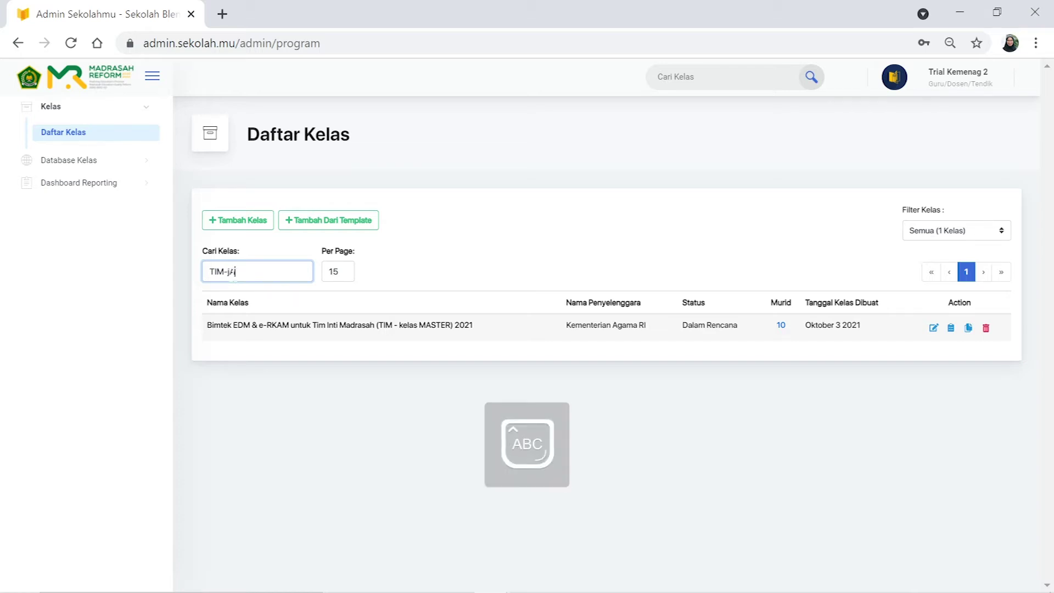
key("Caps_Lock")
type("UR")
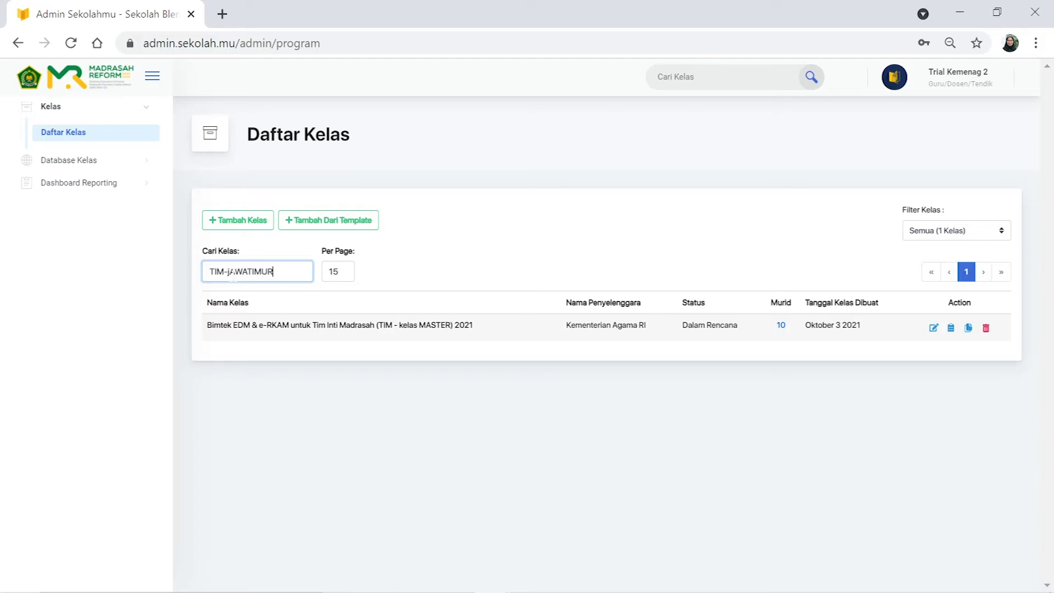
type("-K")
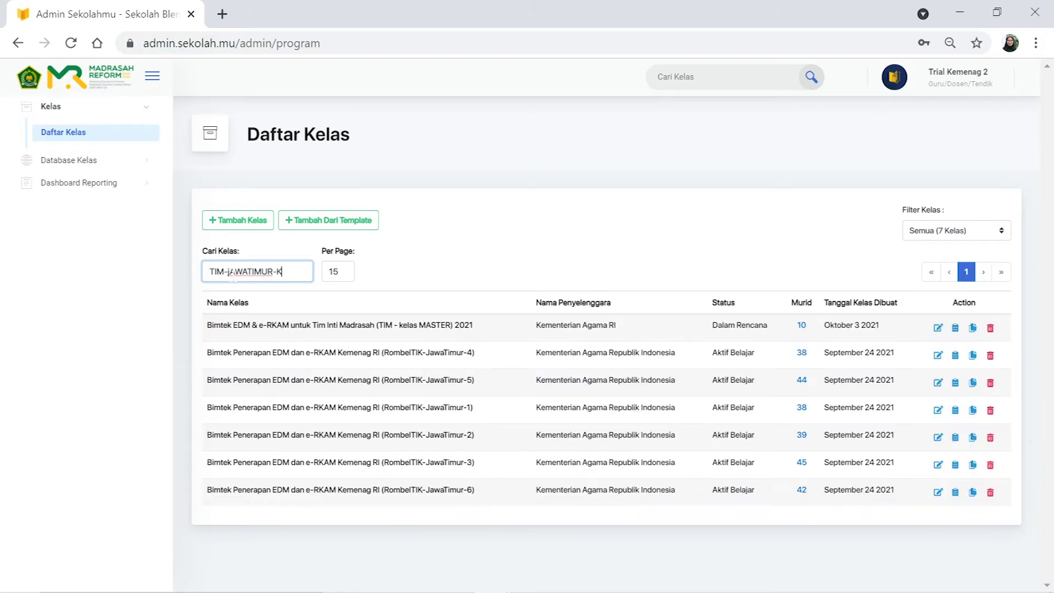
type("OTASU")
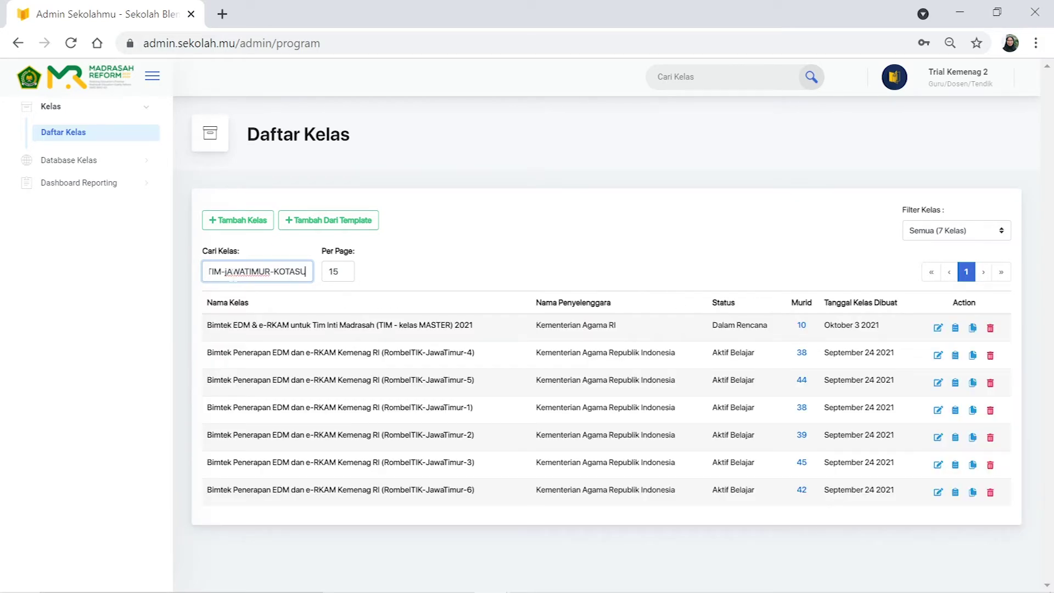
type("RABAYA-1")
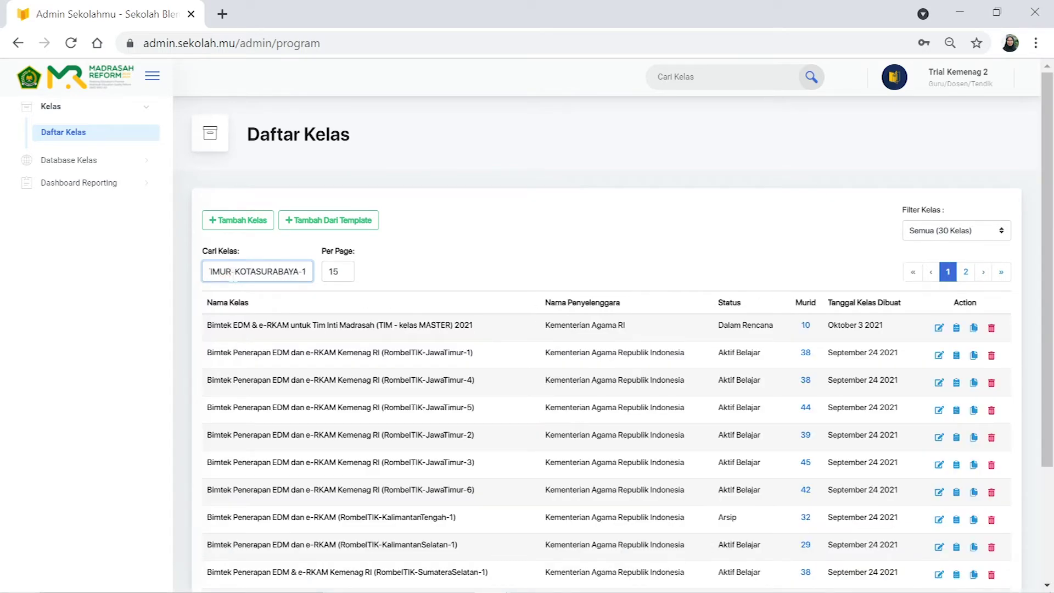
Shorten the class search to "TIM" and open the class "Bimtek EDM & e-RKAM untuk Tim Inti Madrasah (TIM - kelas MASTER) 2021" for editing.
key("BackSpace")
key("BackSpace")
key("BackSpace")
key("BackSpace")
key("BackSpace")
key("BackSpace")
key("BackSpace")
key("BackSpace")
key("BackSpace")
key("BackSpace")
key("BackSpace")
key("BackSpace")
key("BackSpace")
key("BackSpace")
key("BackSpace")
key("BackSpace")
key("BackSpace")
key("BackSpace")
key("BackSpace")
key("BackSpace")
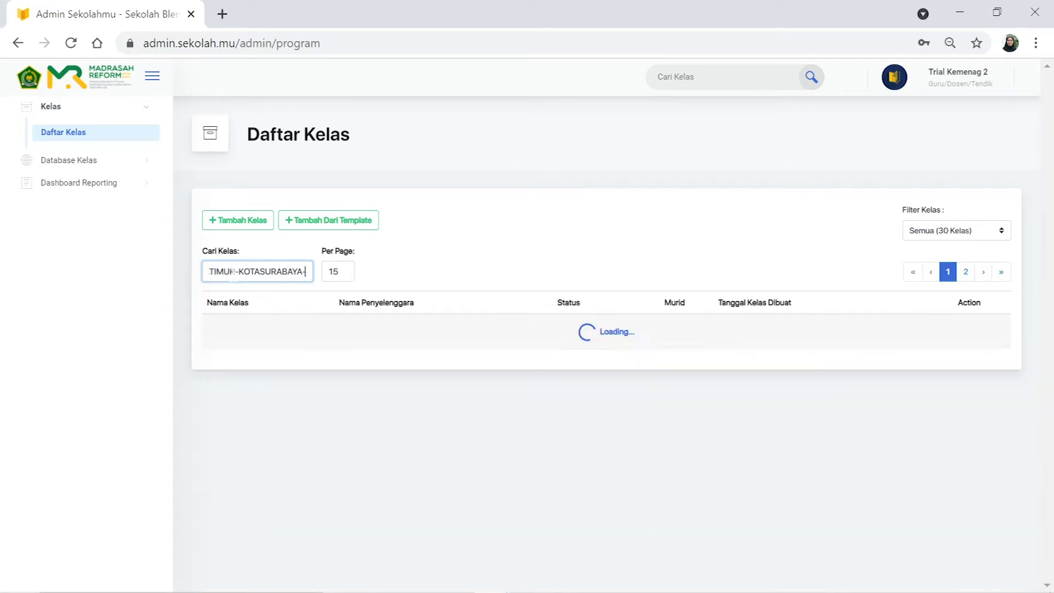
type("M")
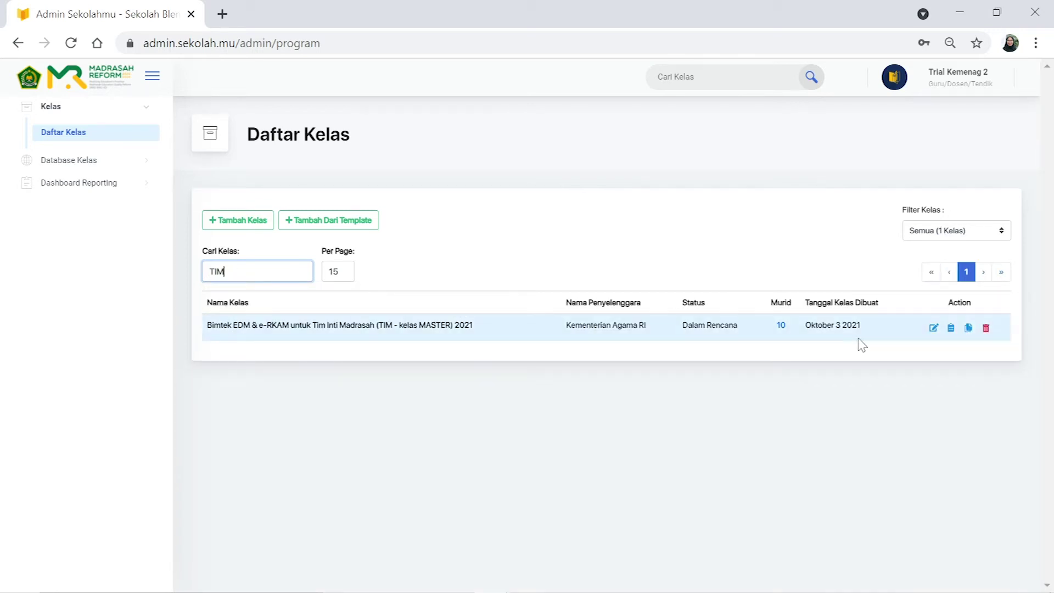
left_click(933, 329)
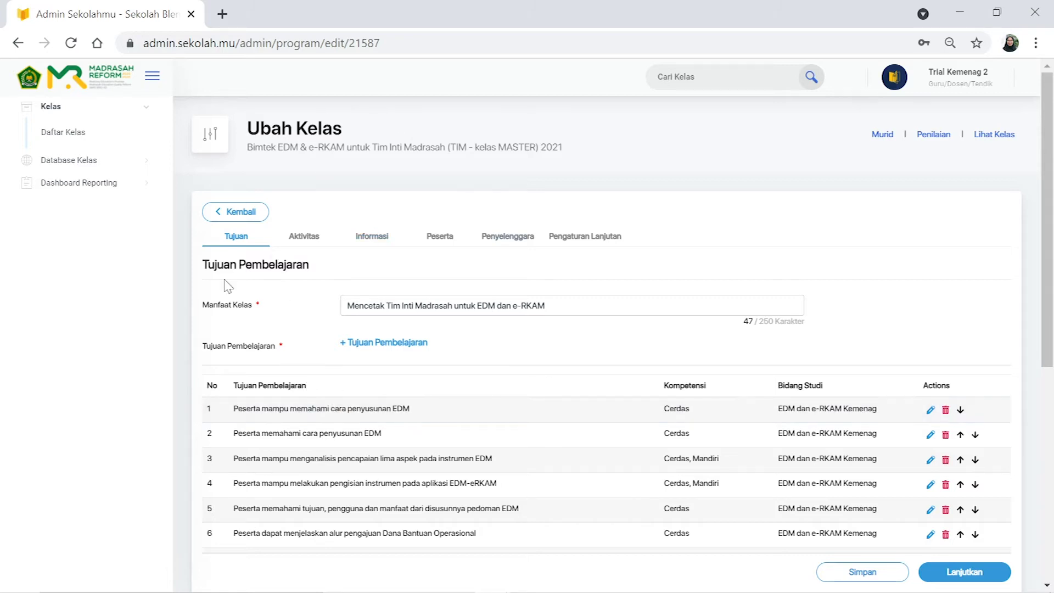
Set Status Kelas to Aktif Belajar in the class information and save the class.
left_click(358, 241)
scroll(307, 437, "down", 10)
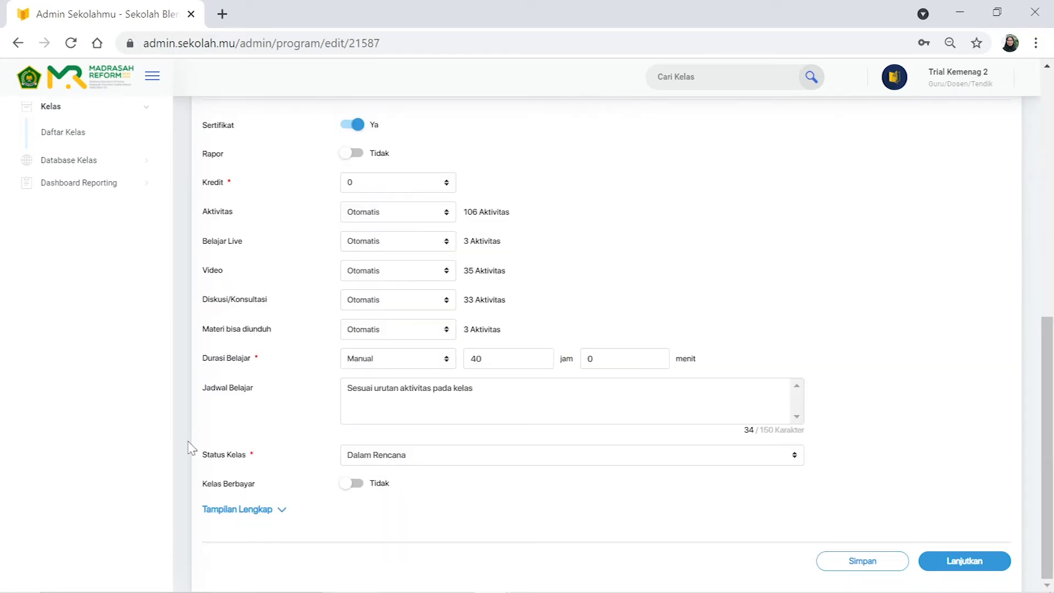
mouse_move(386, 457)
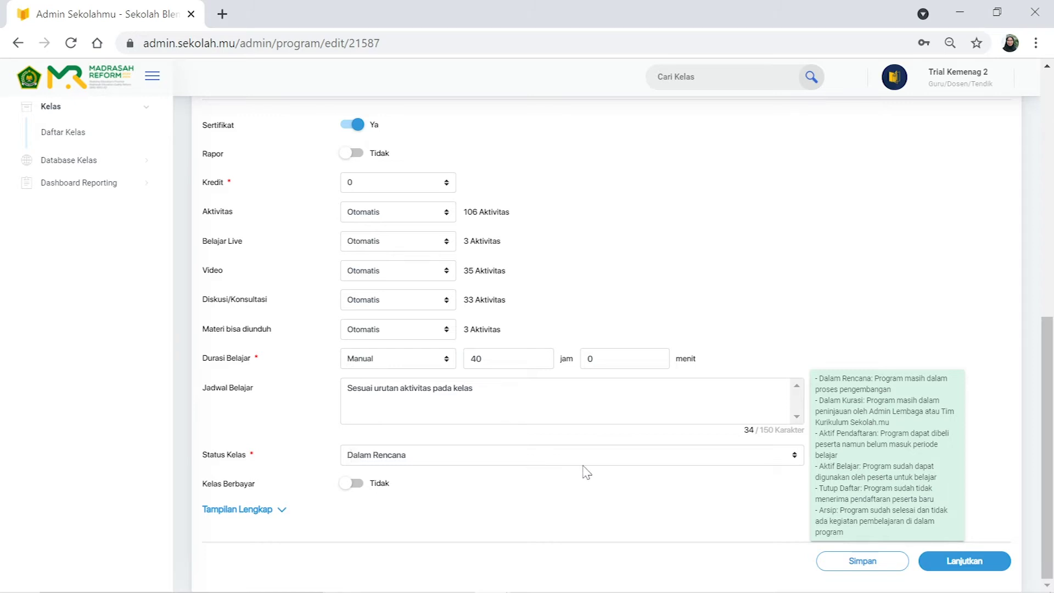
left_click(685, 455)
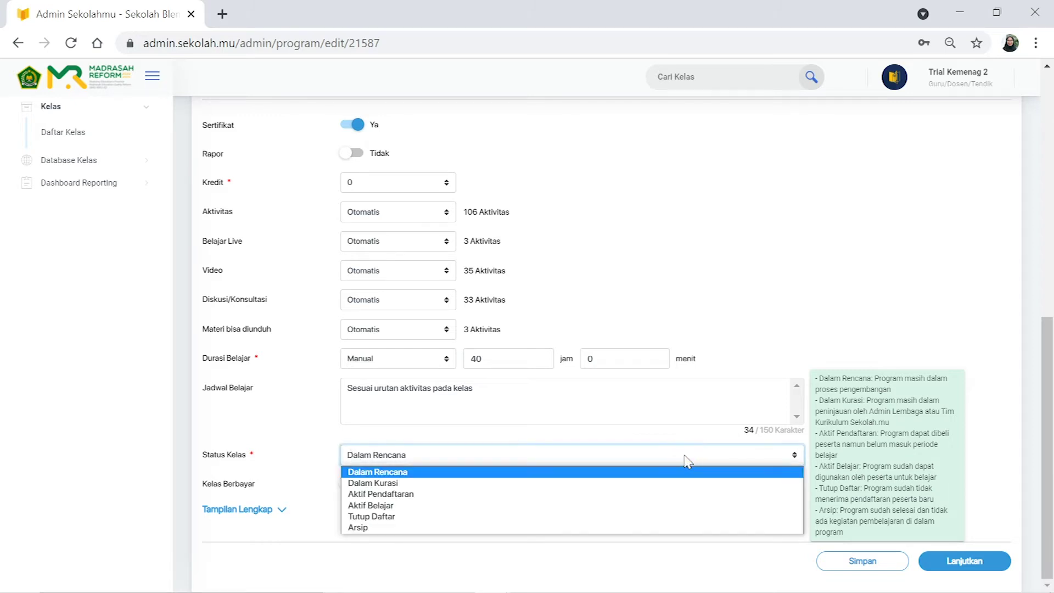
left_click(559, 506)
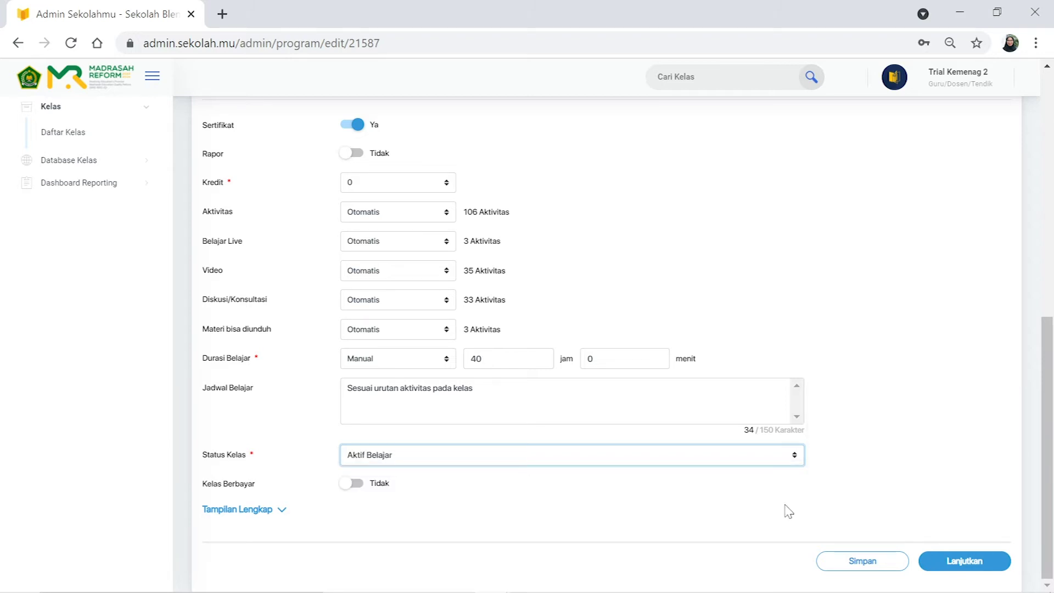
left_click(861, 562)
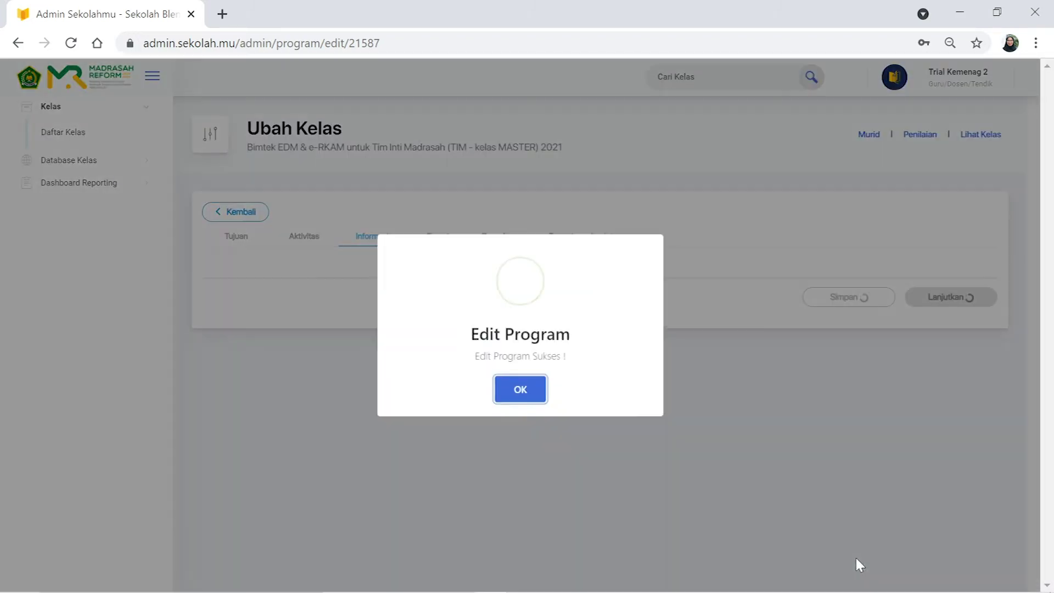
left_click(521, 390)
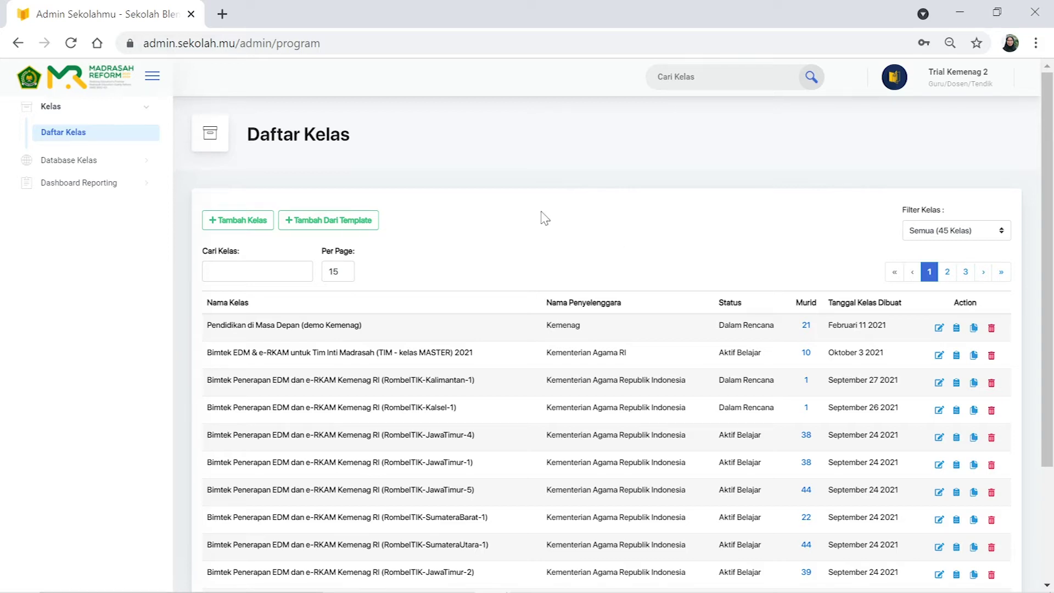
Search the class list for "tim" and open the Aktivitas section of the TIM - kelas MASTER class for editing.
left_click(236, 272)
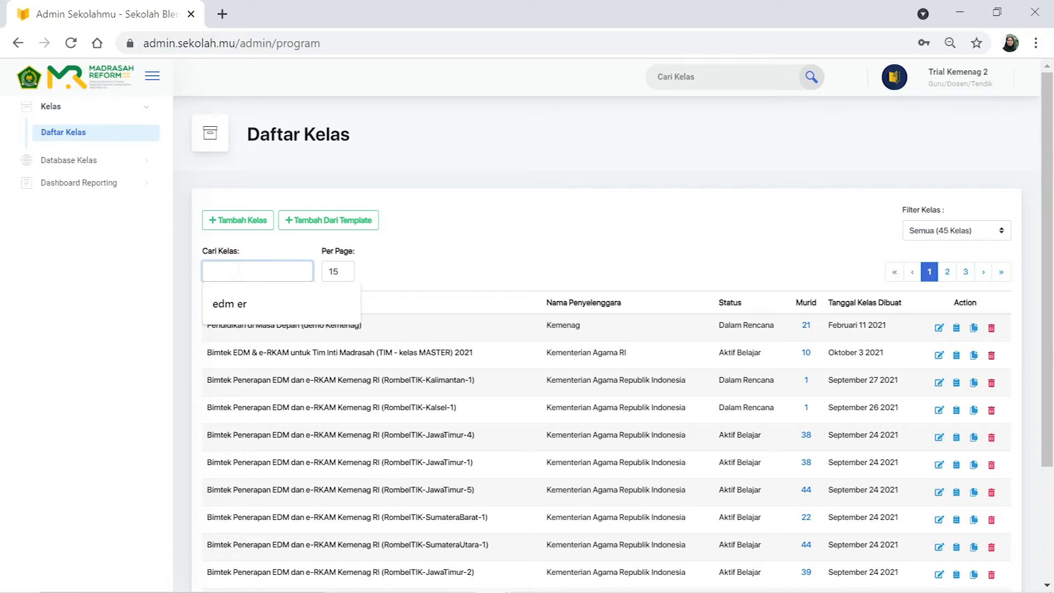
type("tim")
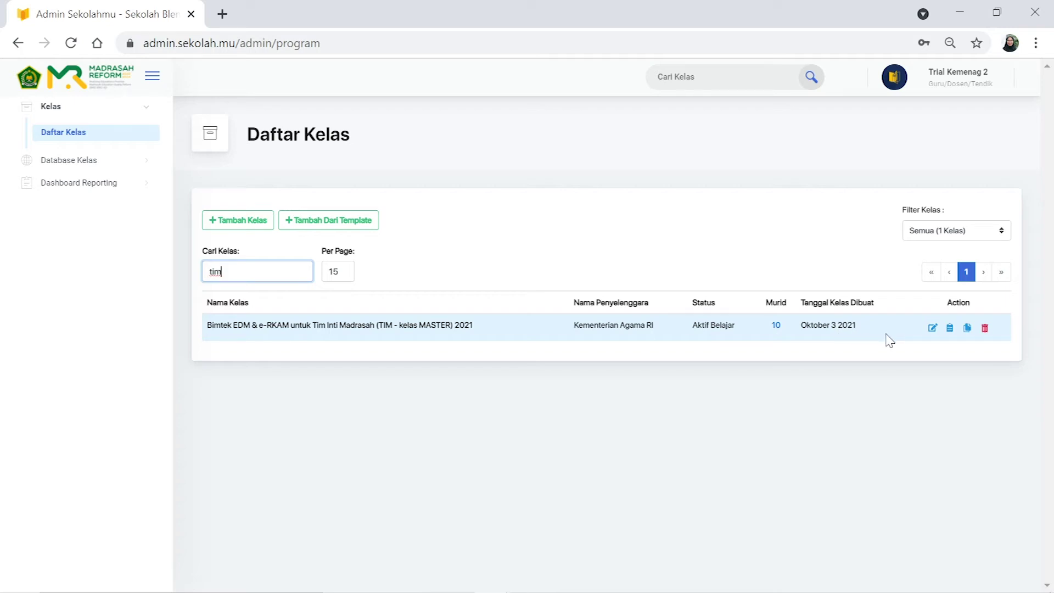
left_click(932, 330)
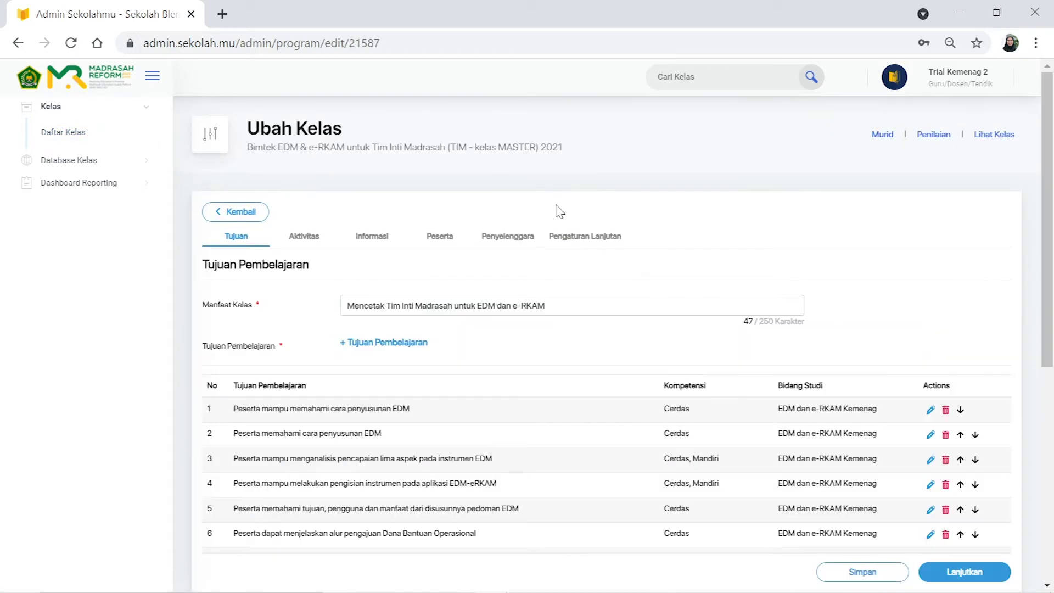
left_click(309, 220)
left_click(292, 236)
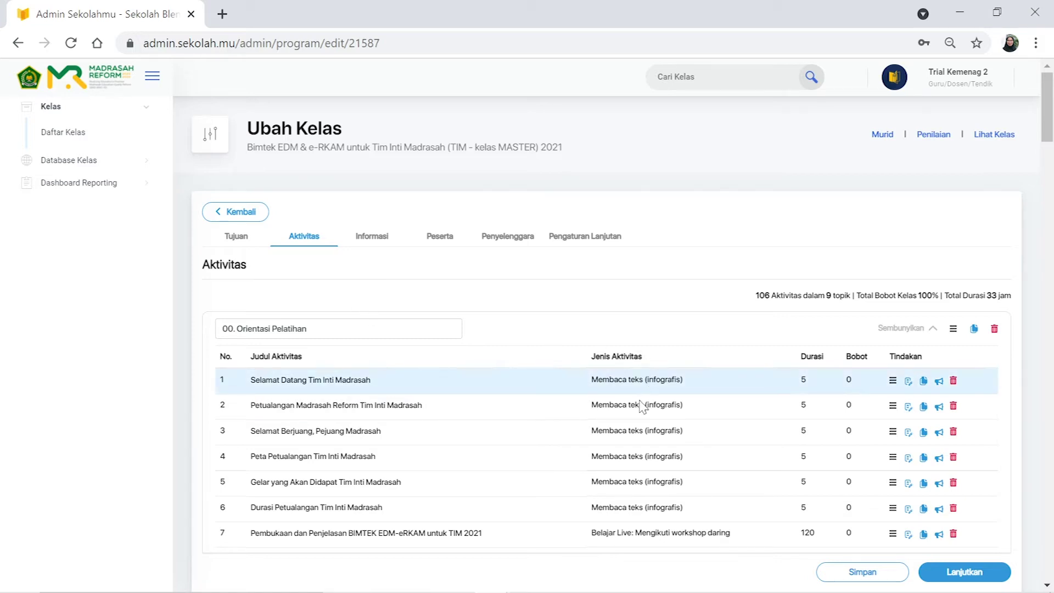
Set Kunci Aktivitas to Tidak for activity 7, "Pembukaan dan Penjelasan BIMTEK EDM-eRKAM untuk TIM 2021", and save the activity.
scroll(638, 472, "down", 1)
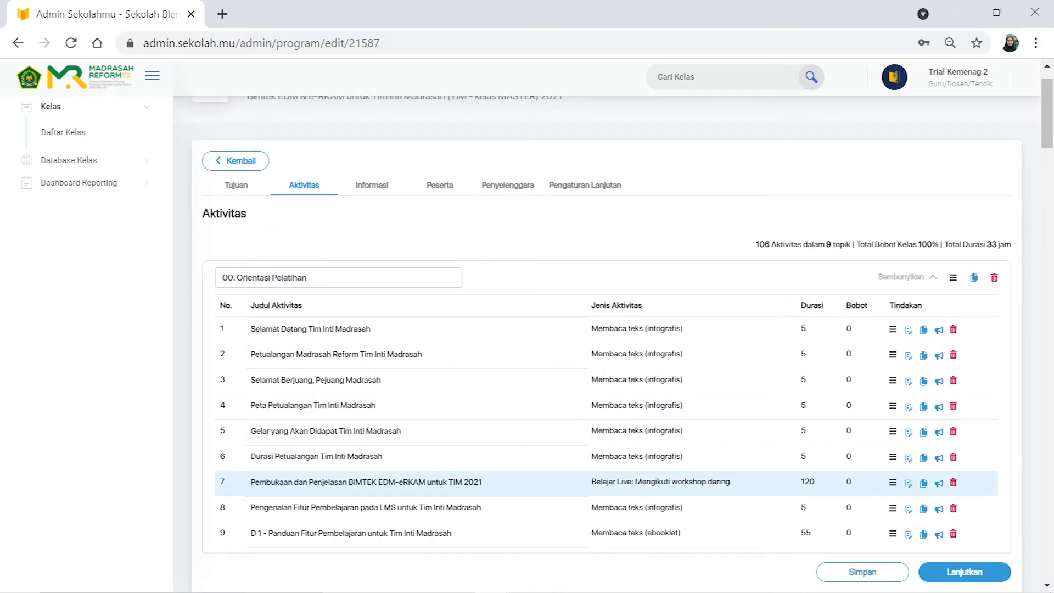
left_click(908, 483)
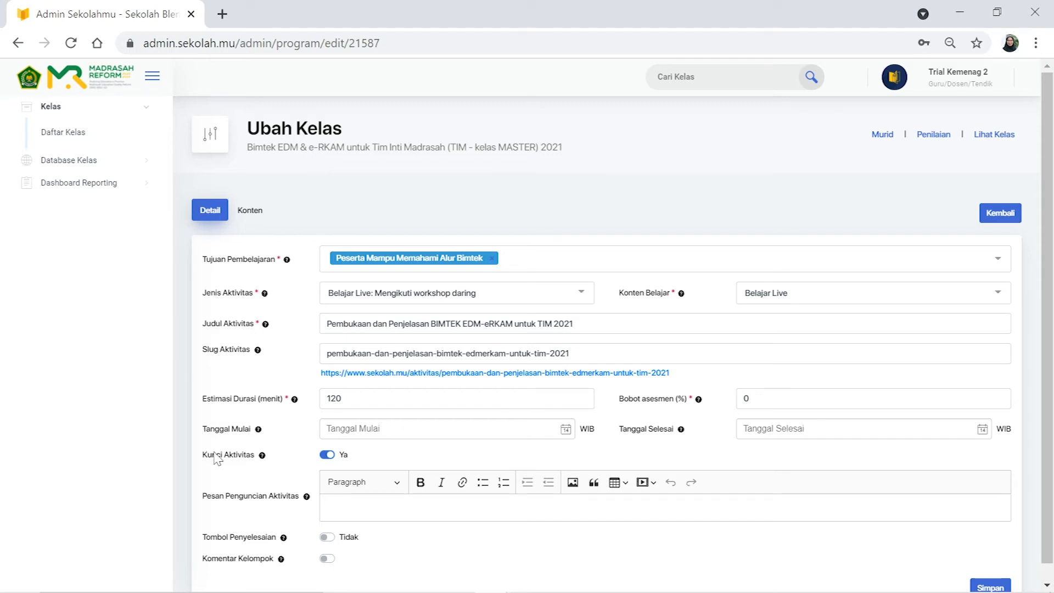
left_click(328, 456)
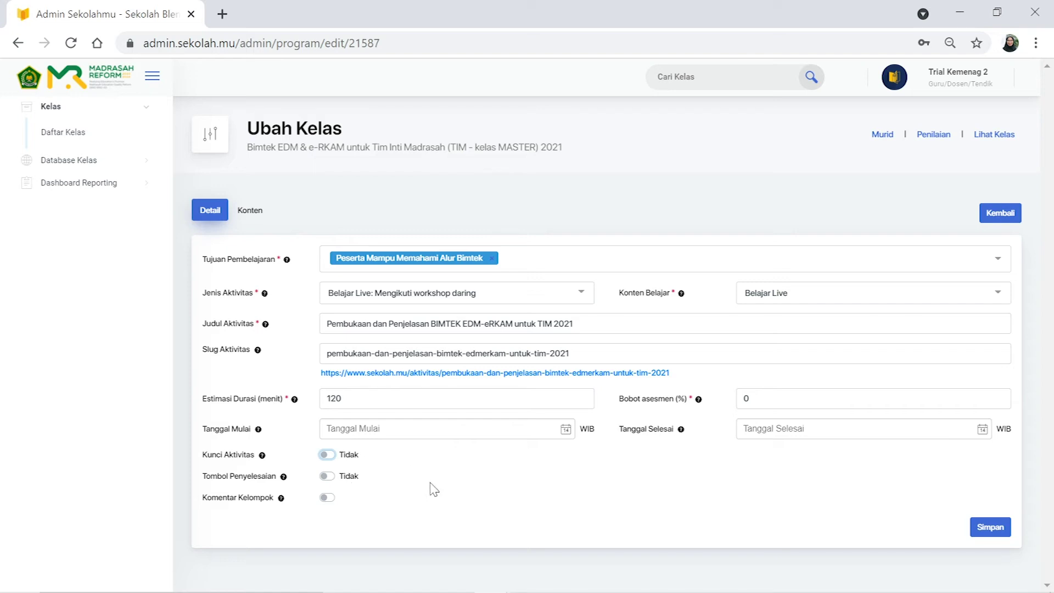
left_click(994, 526)
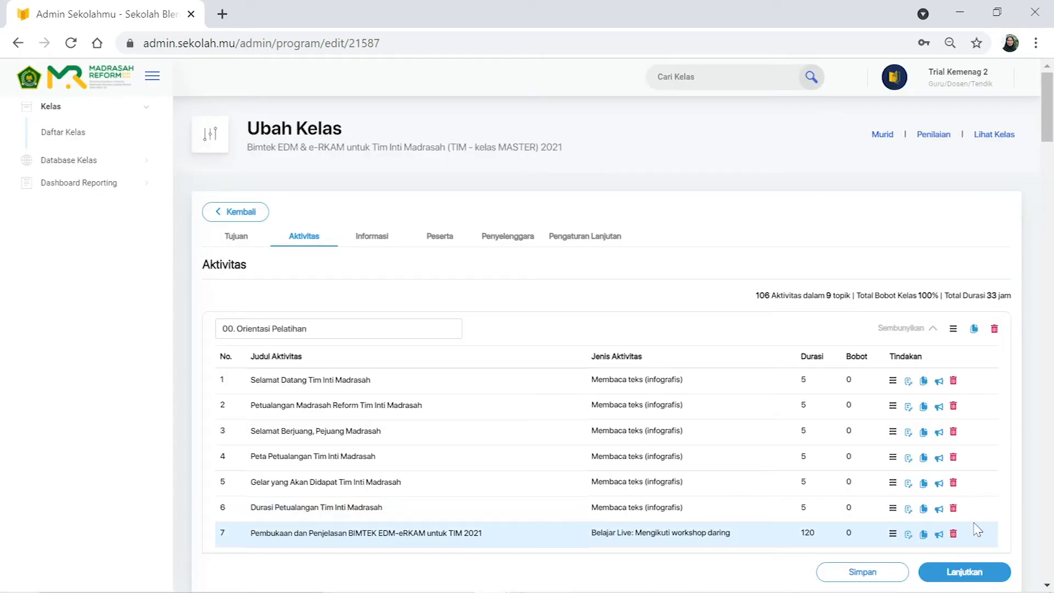
Save the class's edited activity list, confirming that the activity data has been checked.
left_click(868, 571)
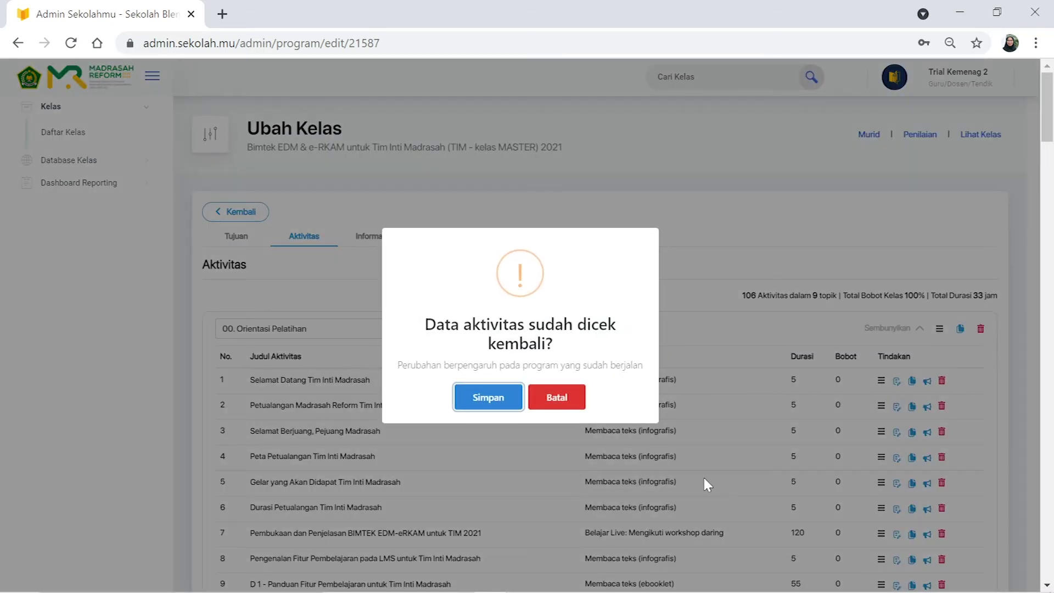
left_click(500, 396)
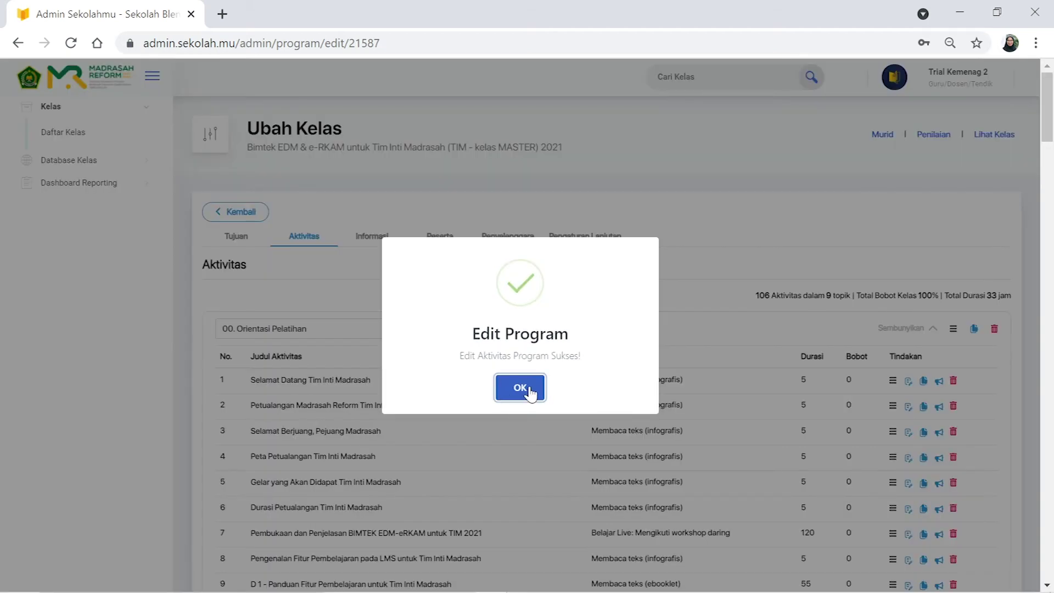
left_click(531, 396)
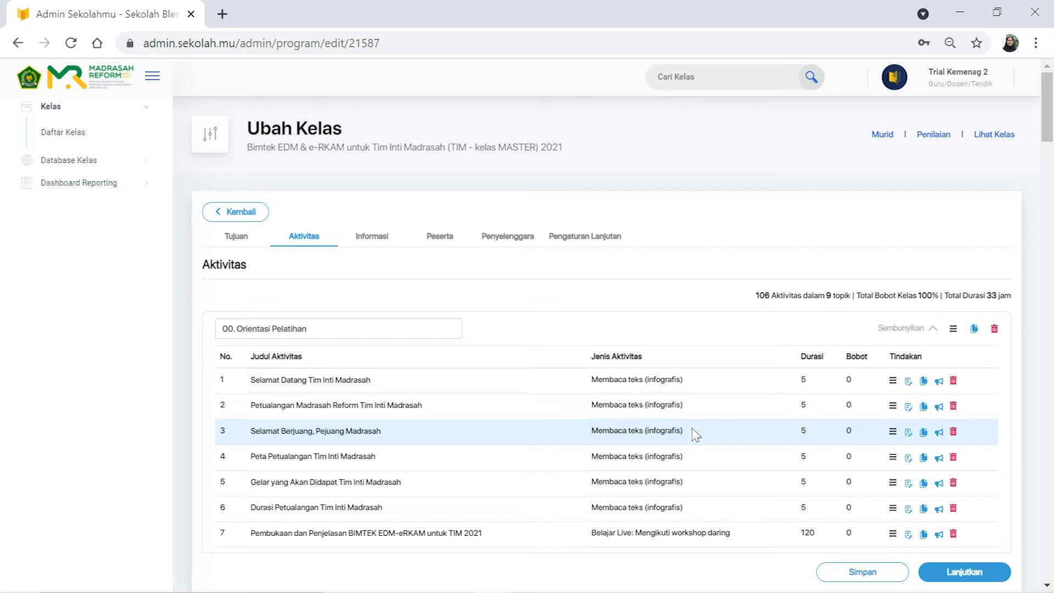
Look through the class's full activity list, from 00. Orientasi Pelatihan to Penutupan, for the Belajar Live workshop activities.
scroll(685, 528, "down", 2)
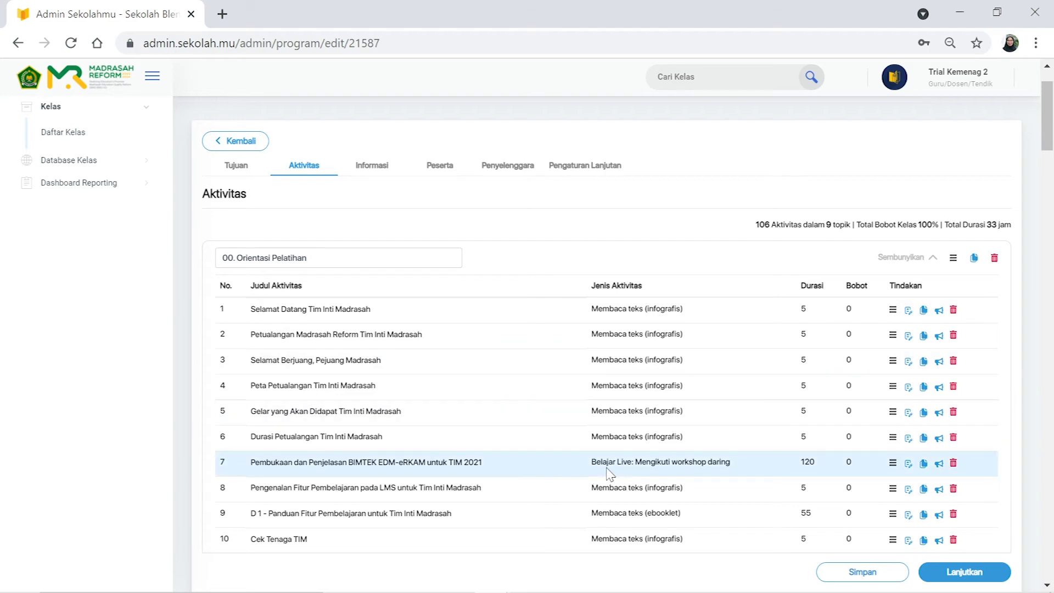
scroll(652, 462, "down", 20)
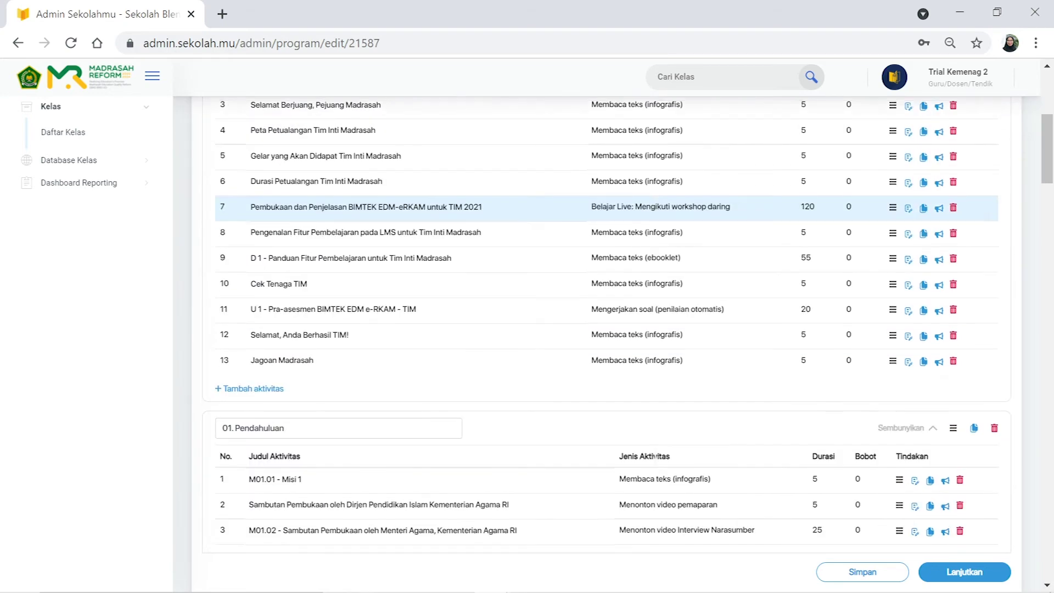
scroll(616, 446, "down", 10)
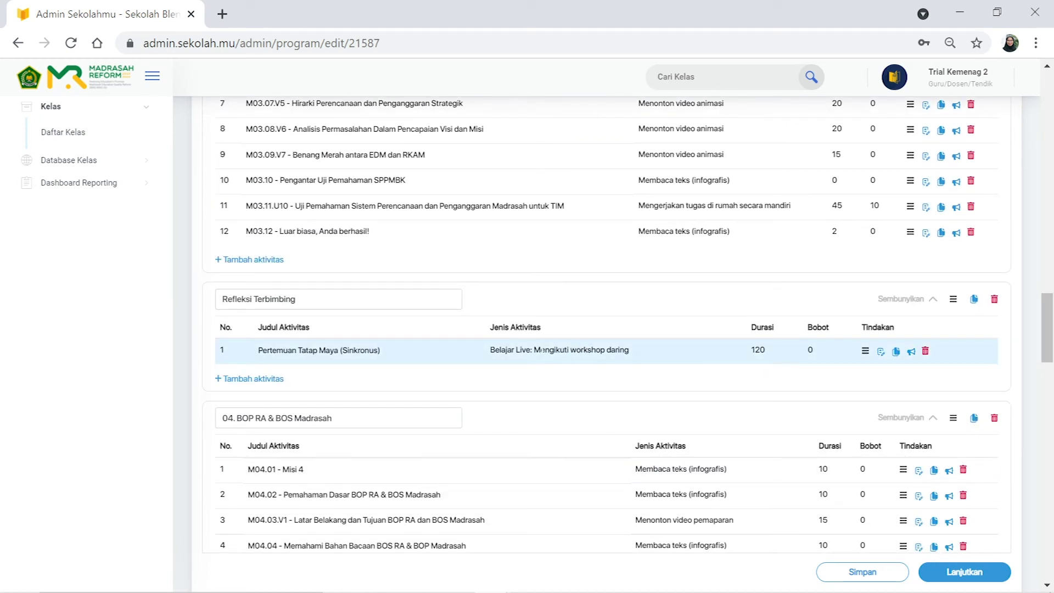
scroll(586, 356, "down", 15)
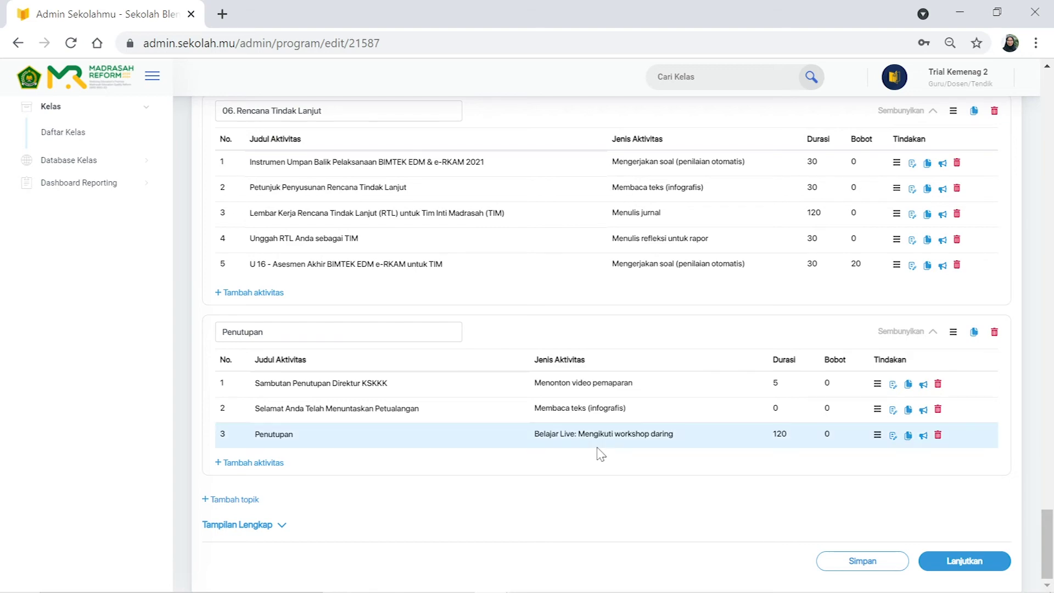
scroll(609, 463, "up", 15)
scroll(601, 454, "up", 20)
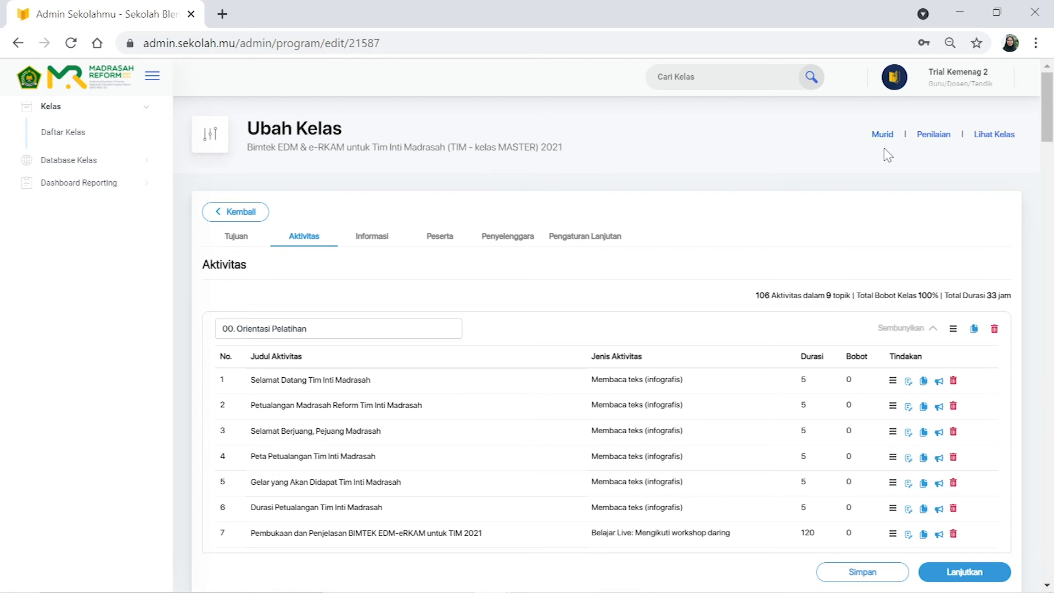
Return to the class list and view the student list of the TIM - kelas MASTER class.
left_click(87, 134)
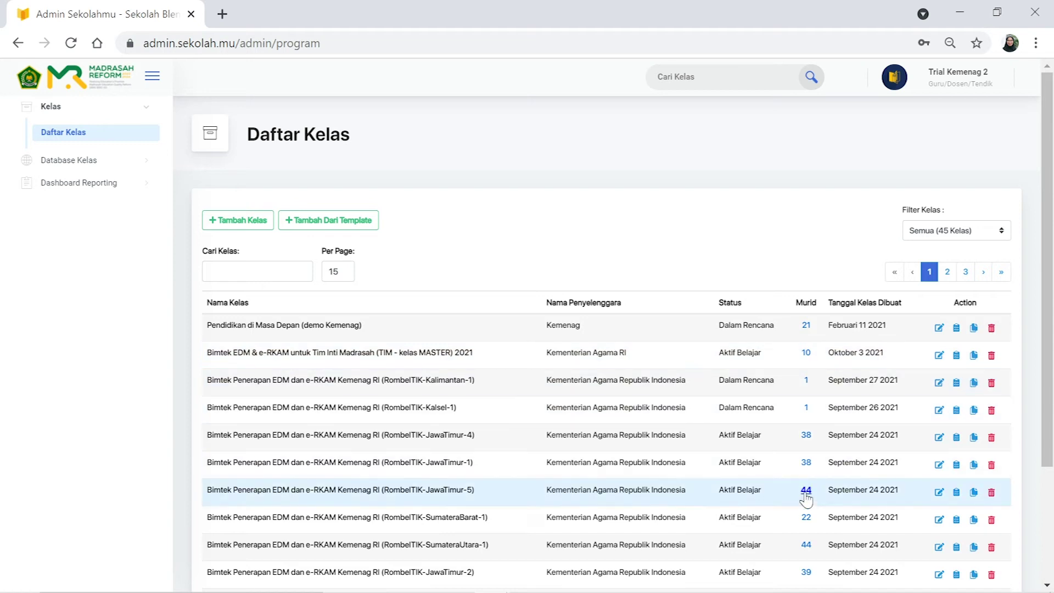
scroll(643, 453, "down", 3)
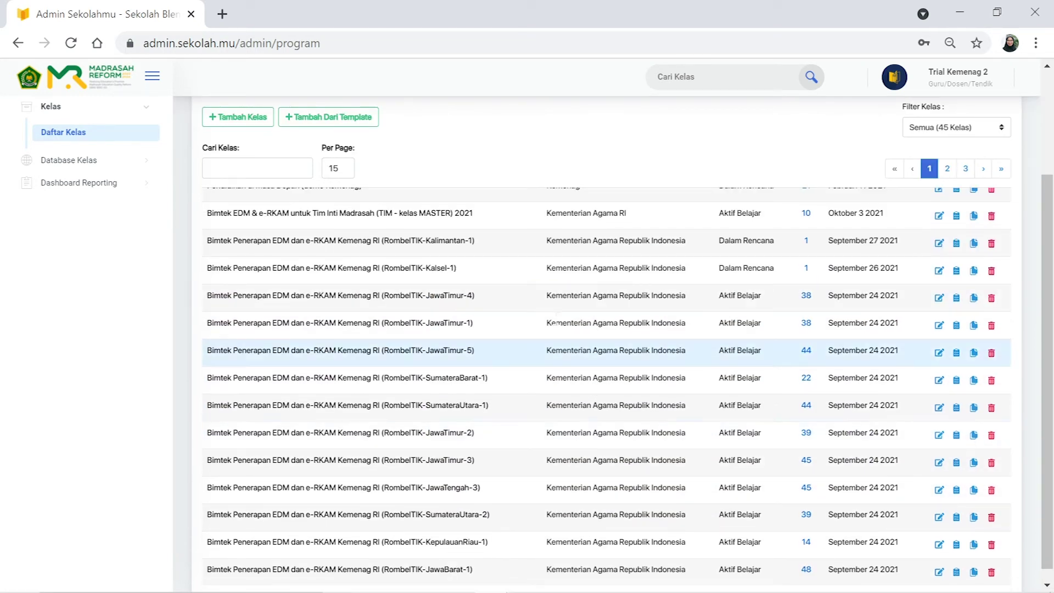
scroll(801, 300, "up", 3)
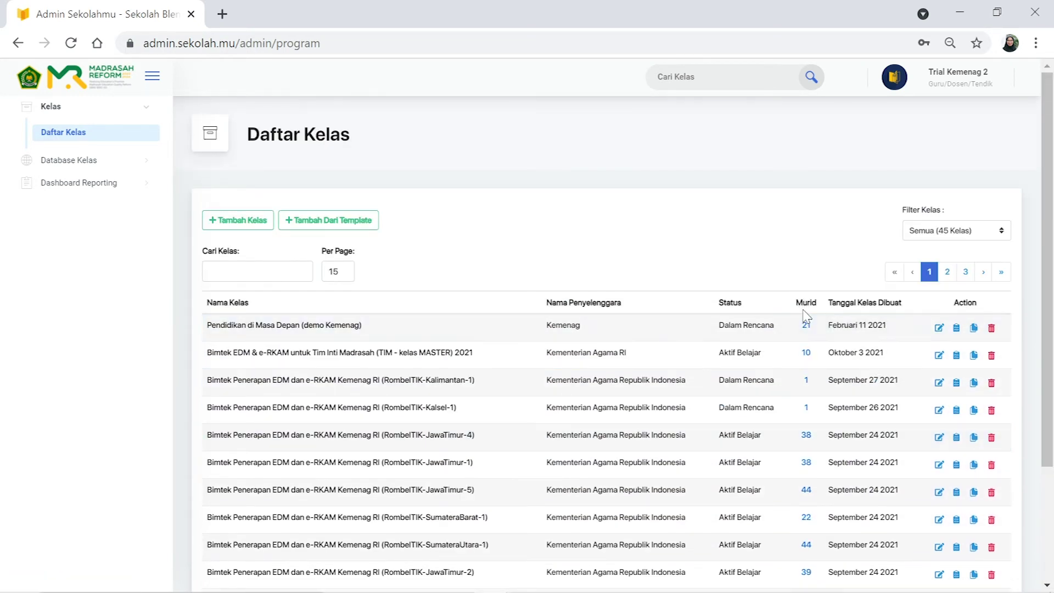
left_click(806, 354)
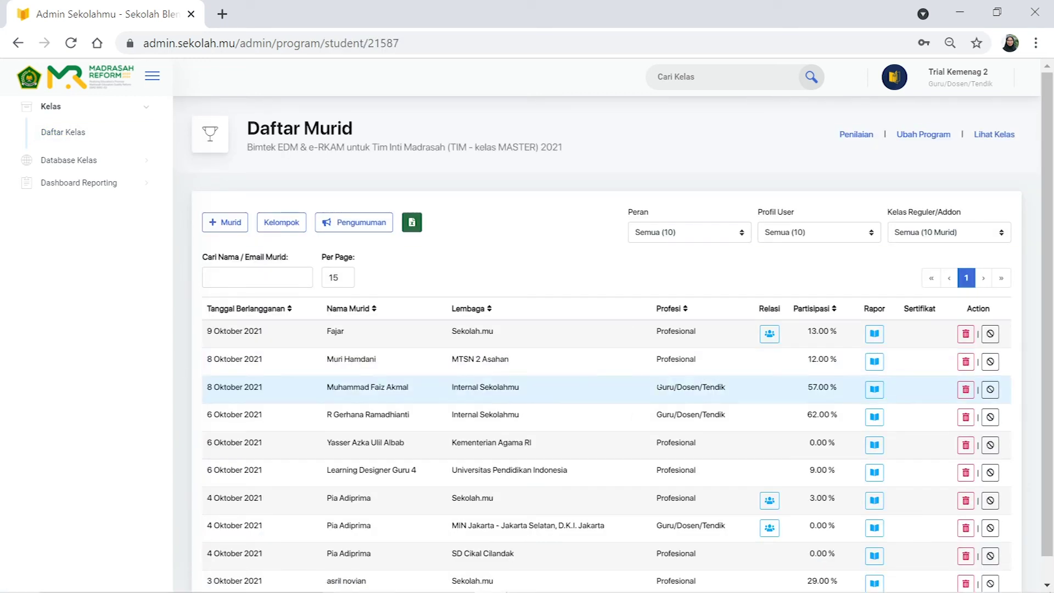
scroll(614, 442, "down", 1)
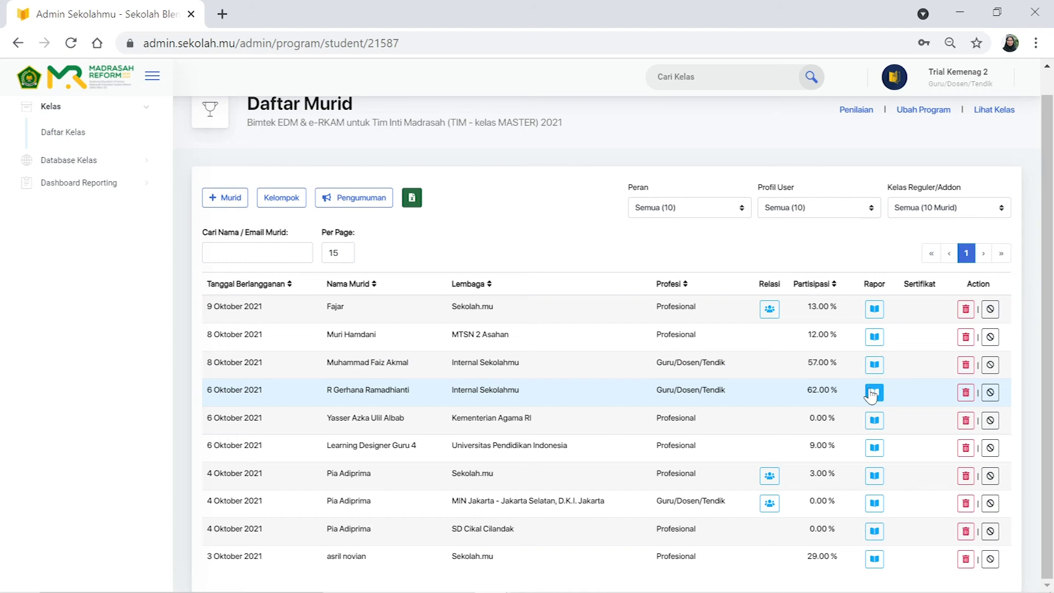
Review the Rapor of the Internal Sekolahmu participant subscribed on 6 Oktober 2021 through its legend, and return to the student list.
left_click(873, 393)
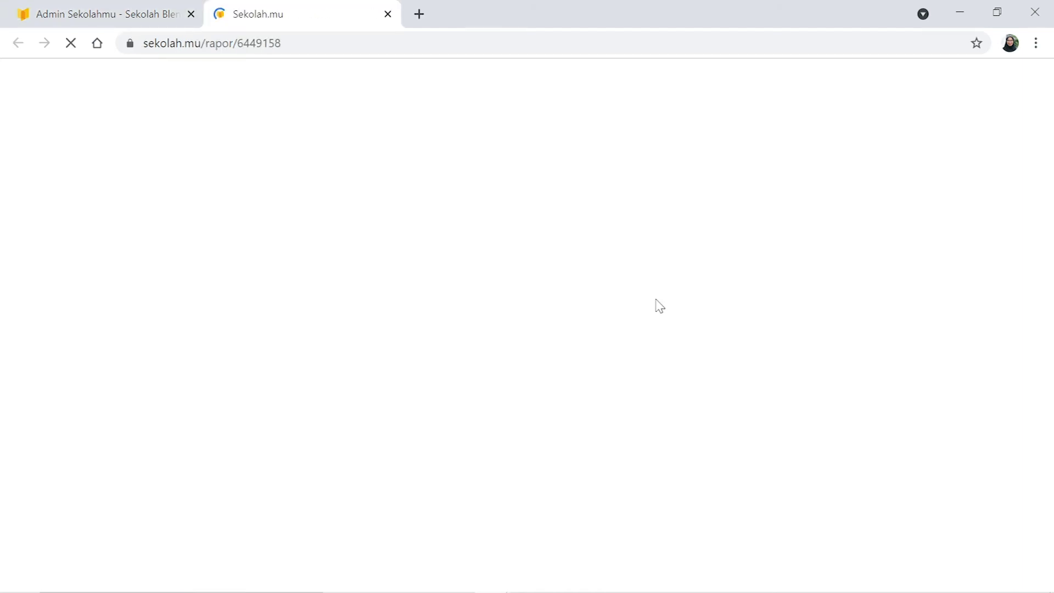
scroll(670, 347, "down", 20)
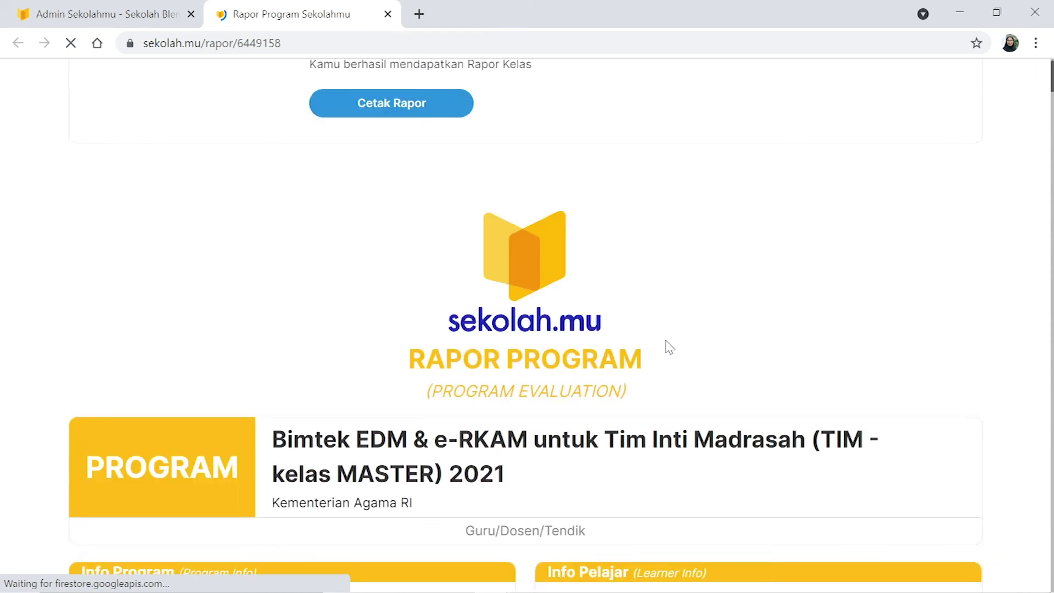
scroll(669, 347, "down", 20)
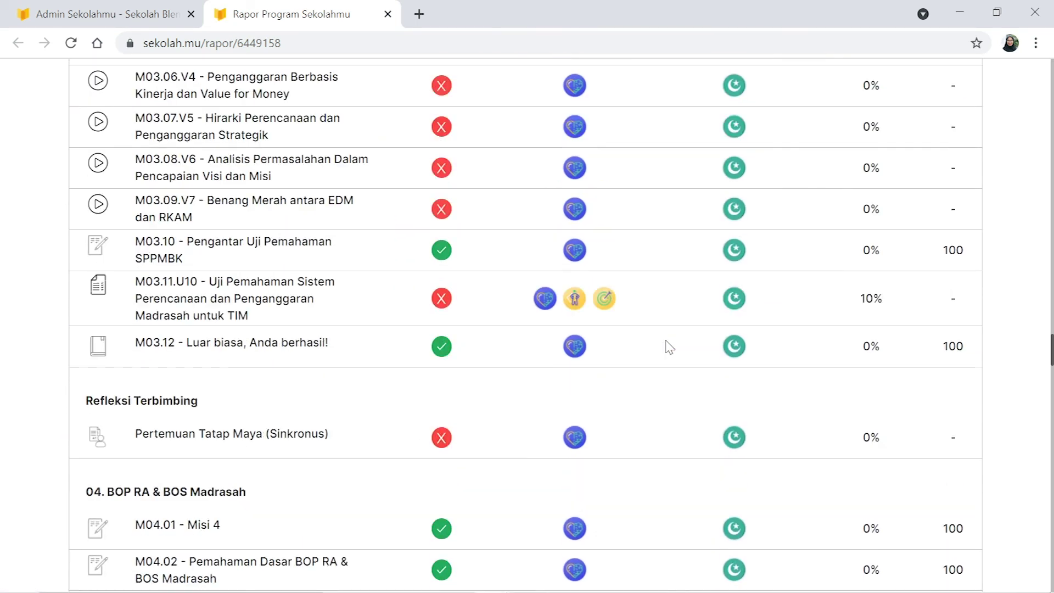
scroll(670, 347, "down", 7)
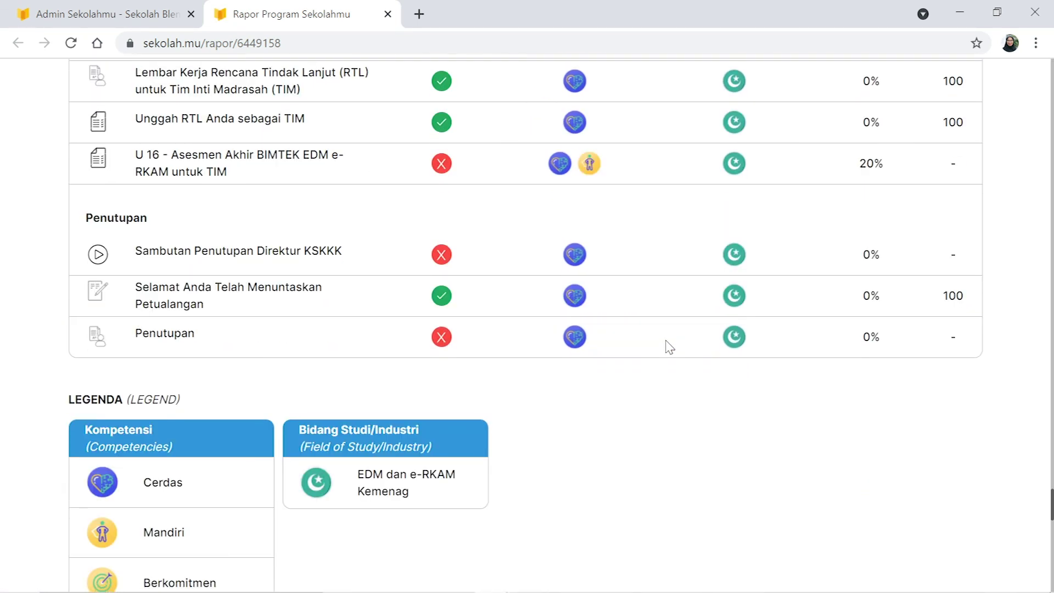
left_click(161, 8)
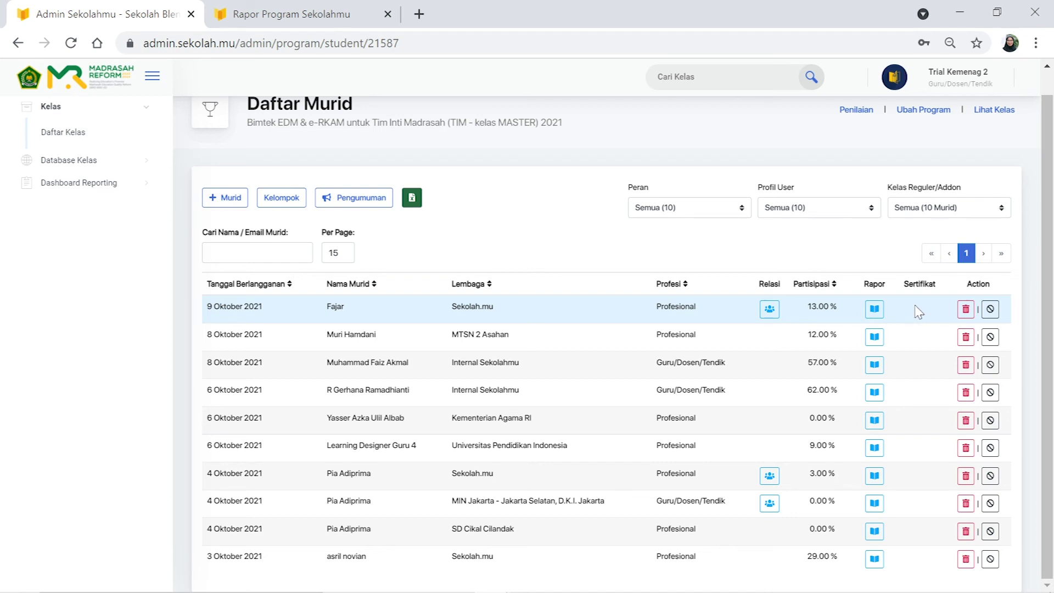
Search the class list for "tim" and open the Informasi section of the TIM - kelas MASTER class for editing.
left_click(64, 140)
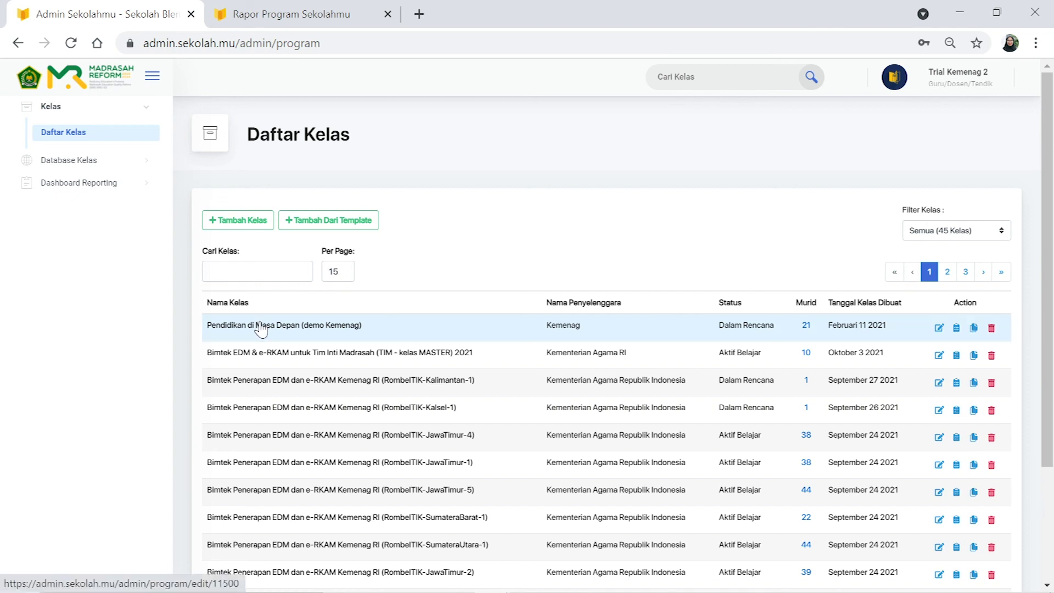
left_click(214, 275)
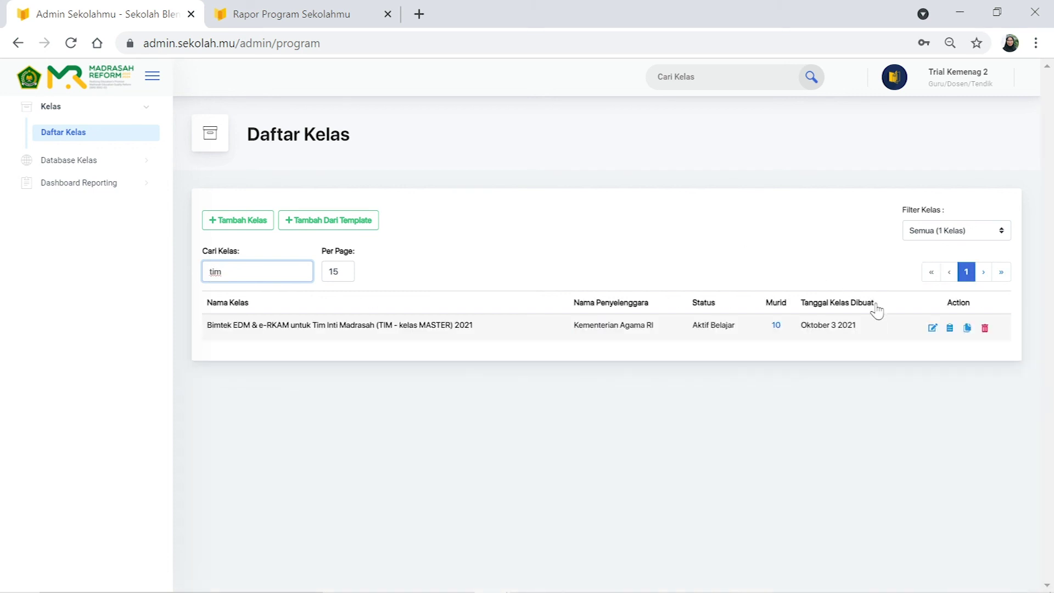
left_click(933, 329)
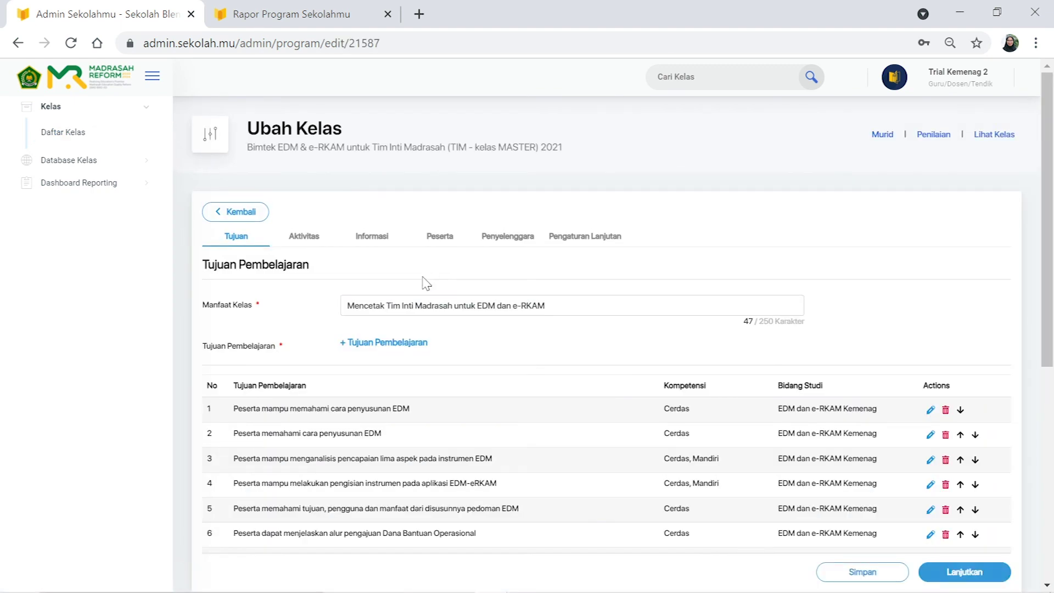
left_click(357, 235)
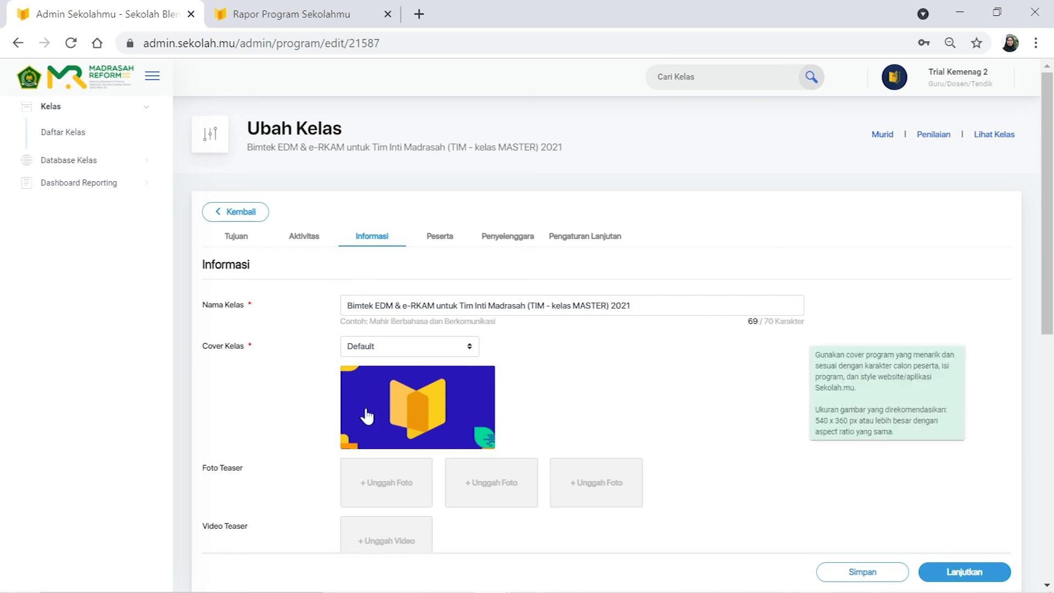
Set Status Kelas to Arsip in the class information and save the class.
scroll(367, 416, "down", 9)
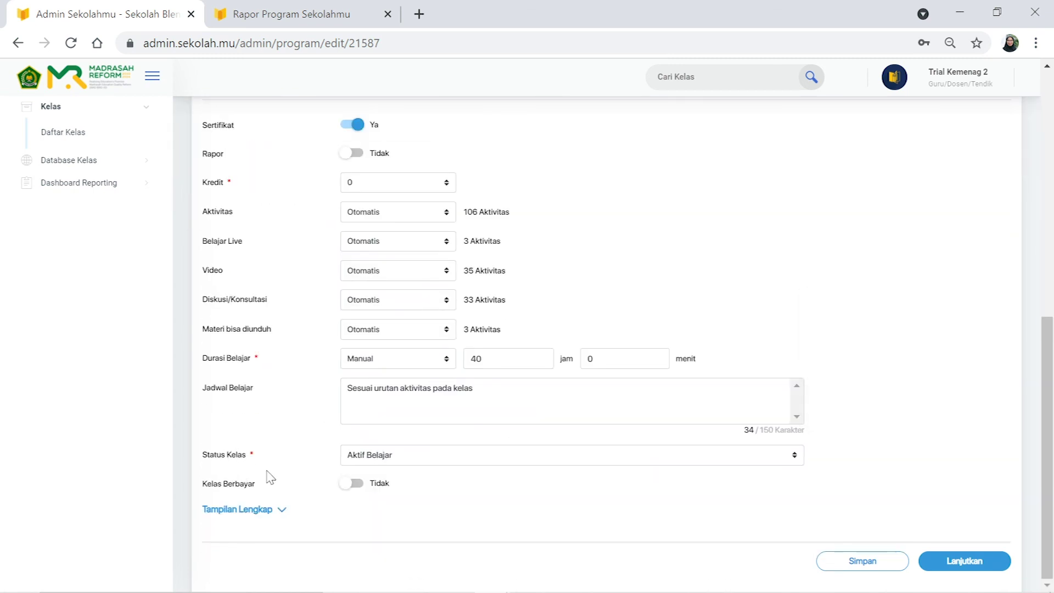
mouse_move(372, 464)
left_click(373, 462)
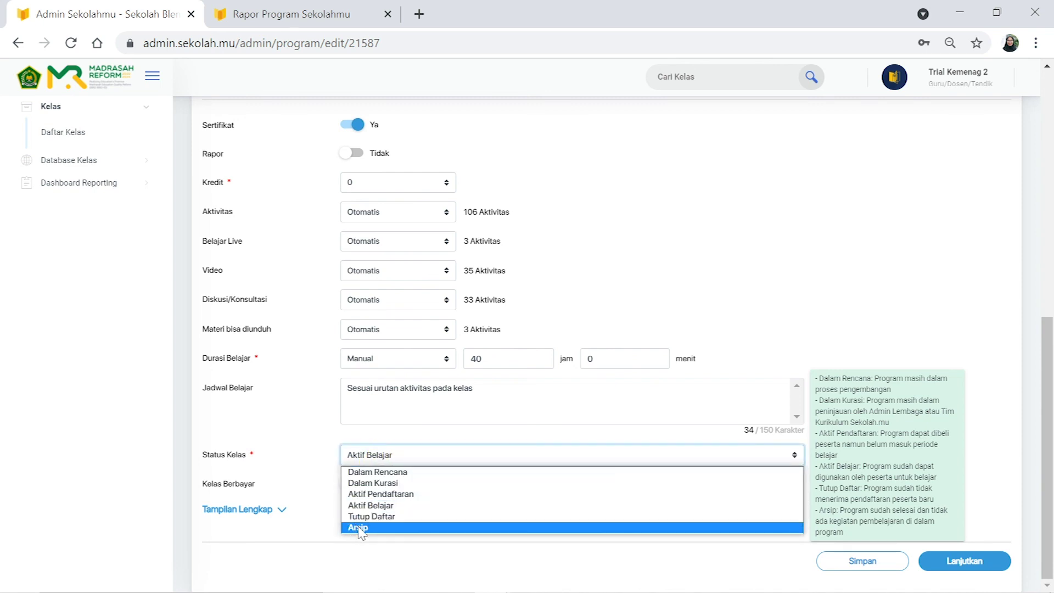
left_click(358, 527)
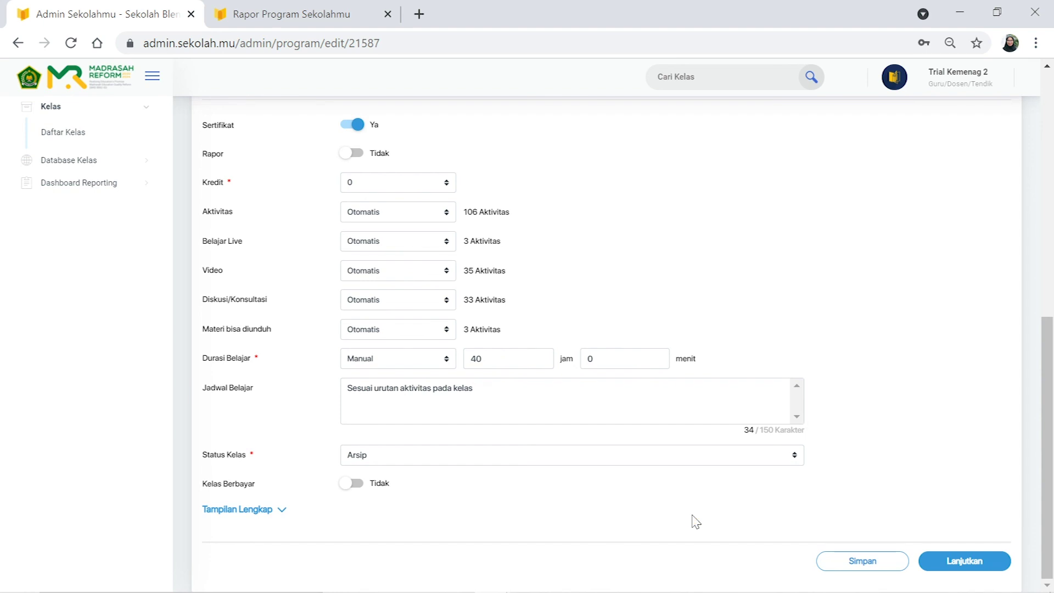
left_click(838, 559)
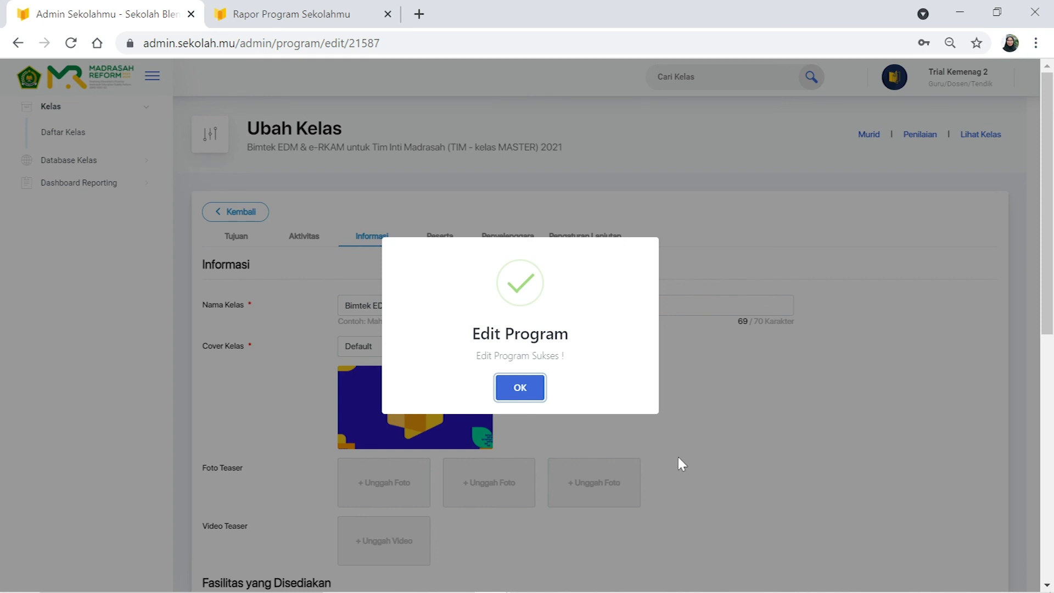
left_click(536, 386)
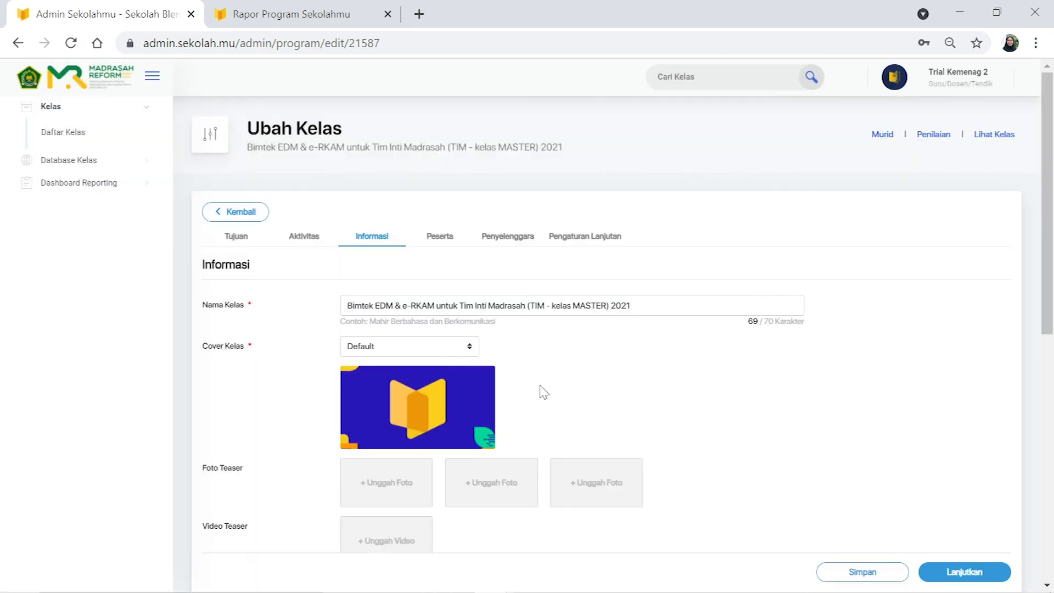